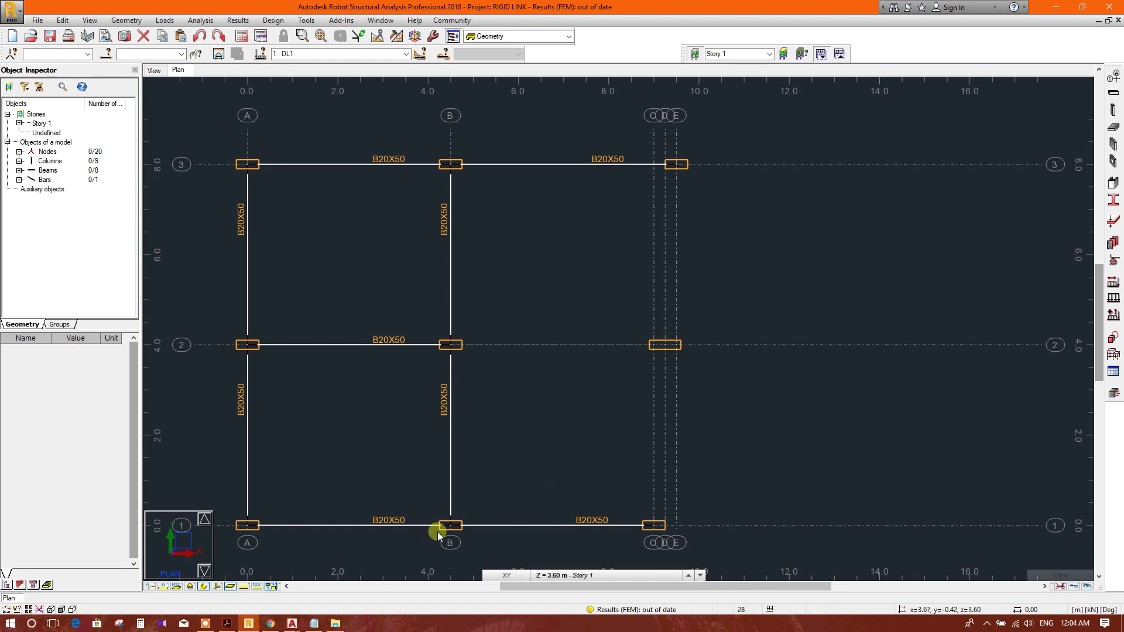
- Inspect the circled offset beam-column corner in the AutoCAD 2017 drawing, then return to Robot
{"action": "mouse_move", "coordinate": [292, 624]}
{"action": "left_click", "coordinate": [332, 562]}
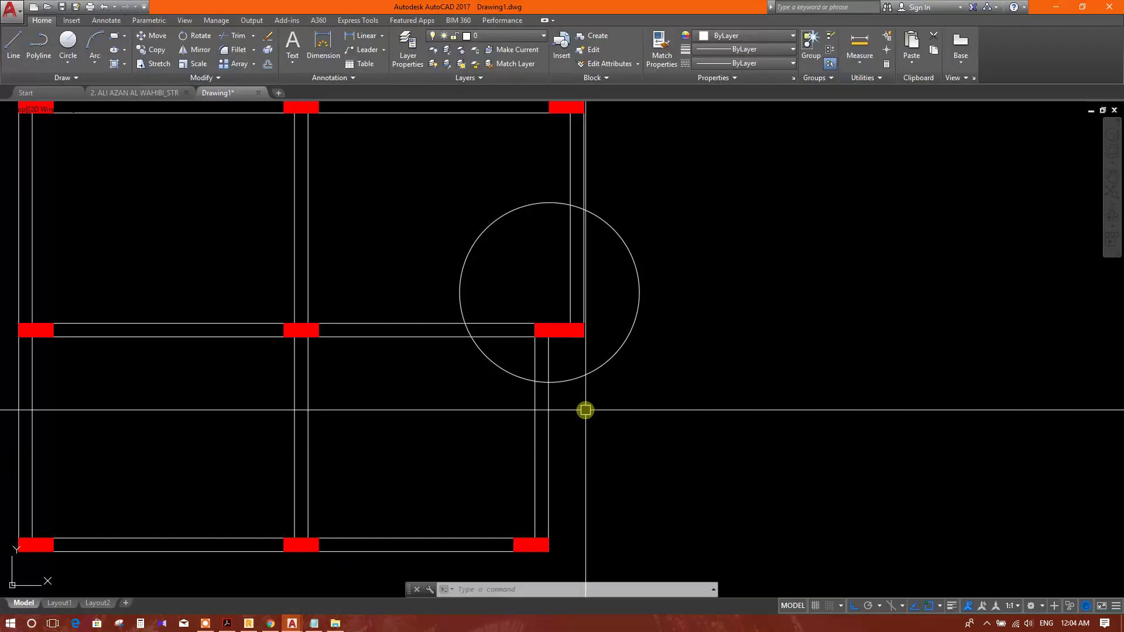
{"action": "middle_click_drag", "start_coordinate": [580, 384], "coordinate": [599, 360]}
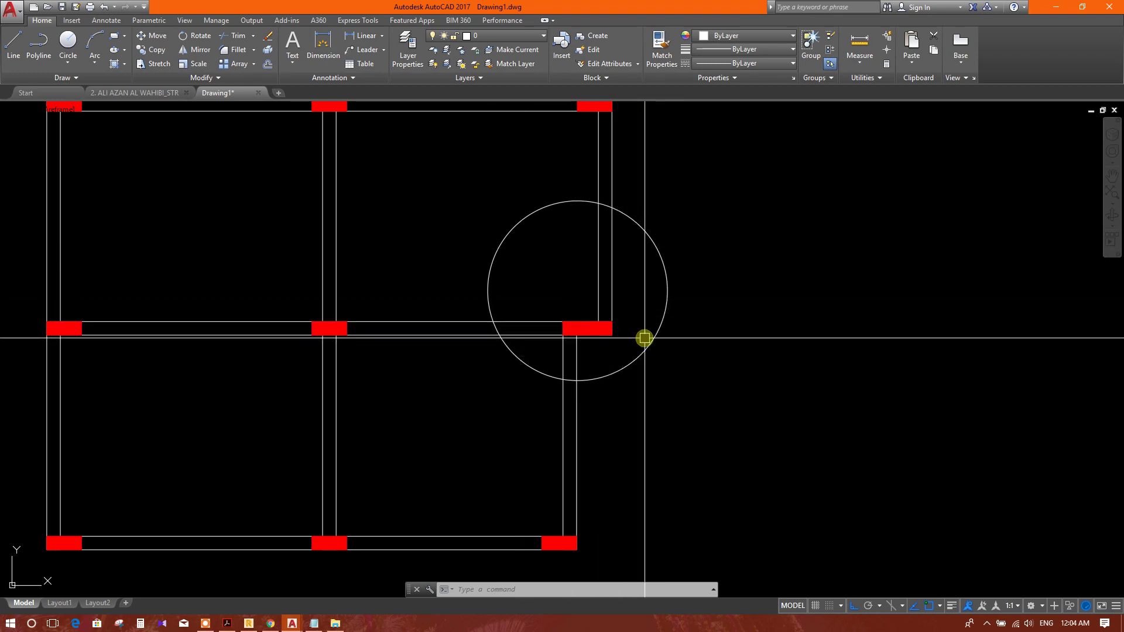
{"action": "middle_click_drag", "start_coordinate": [668, 328], "coordinate": [671, 344]}
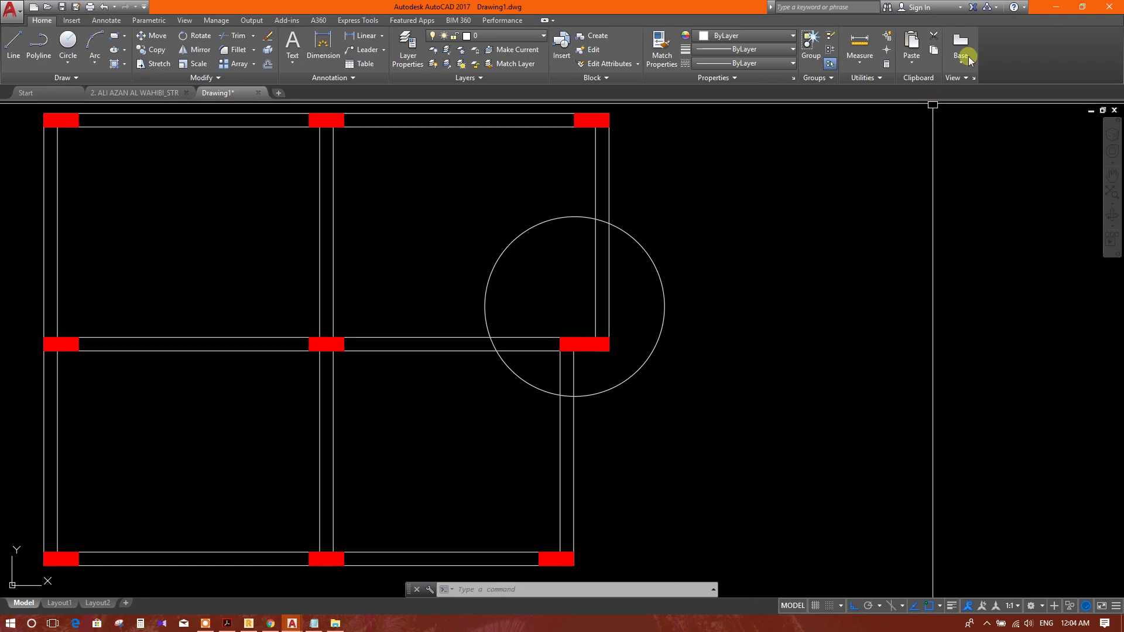
{"action": "left_click", "coordinate": [1051, 7]}
{"action": "middle_click_drag", "start_coordinate": [536, 262], "coordinate": [528, 248]}
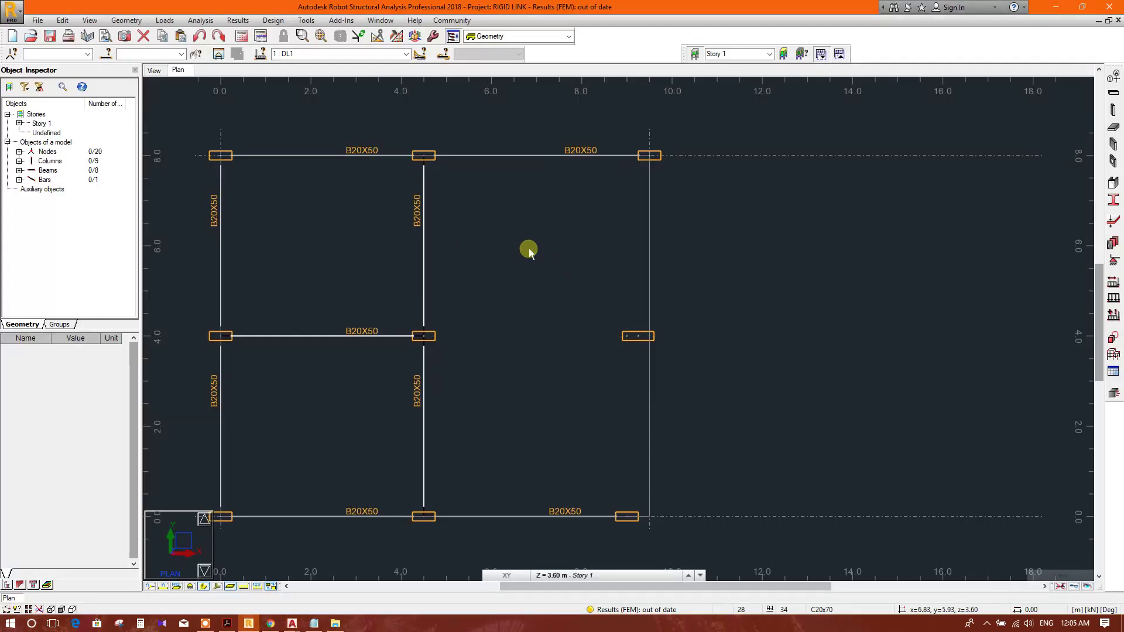
{"action": "middle_click_drag", "start_coordinate": [477, 274], "coordinate": [561, 299]}
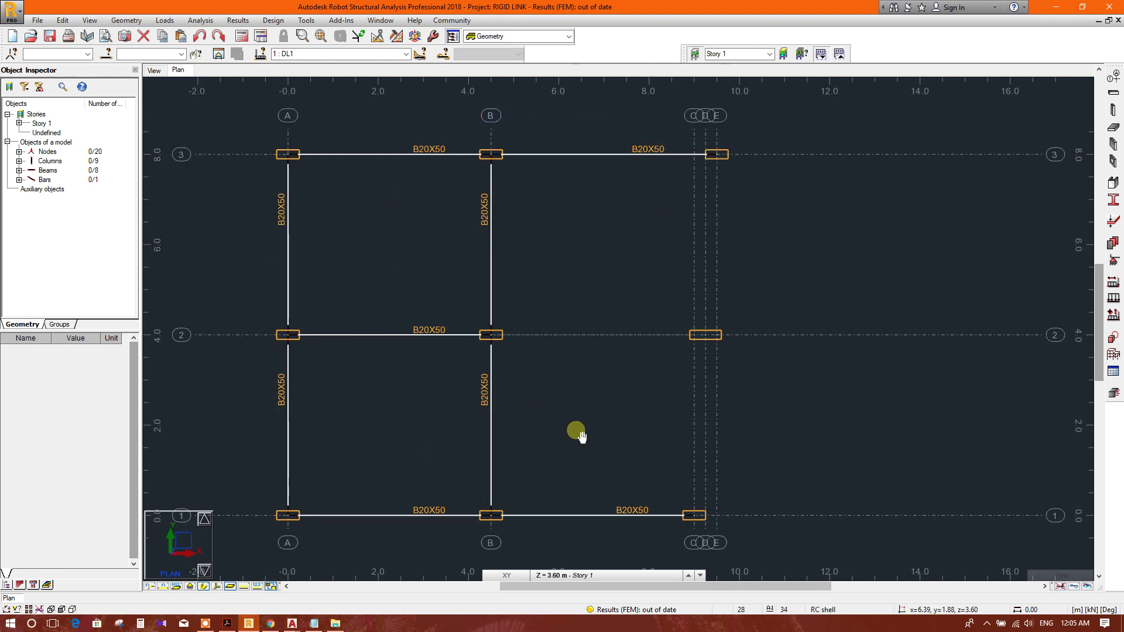
{"action": "middle_click_drag", "start_coordinate": [576, 440], "coordinate": [579, 429]}
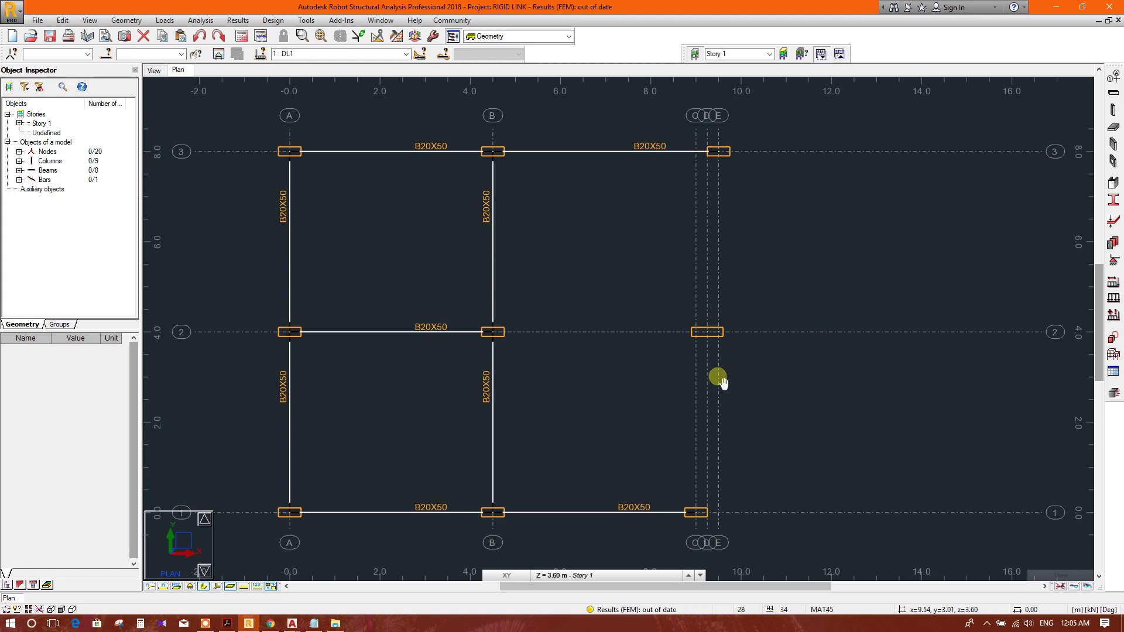
{"action": "middle_click_drag", "start_coordinate": [717, 379], "coordinate": [696, 378]}
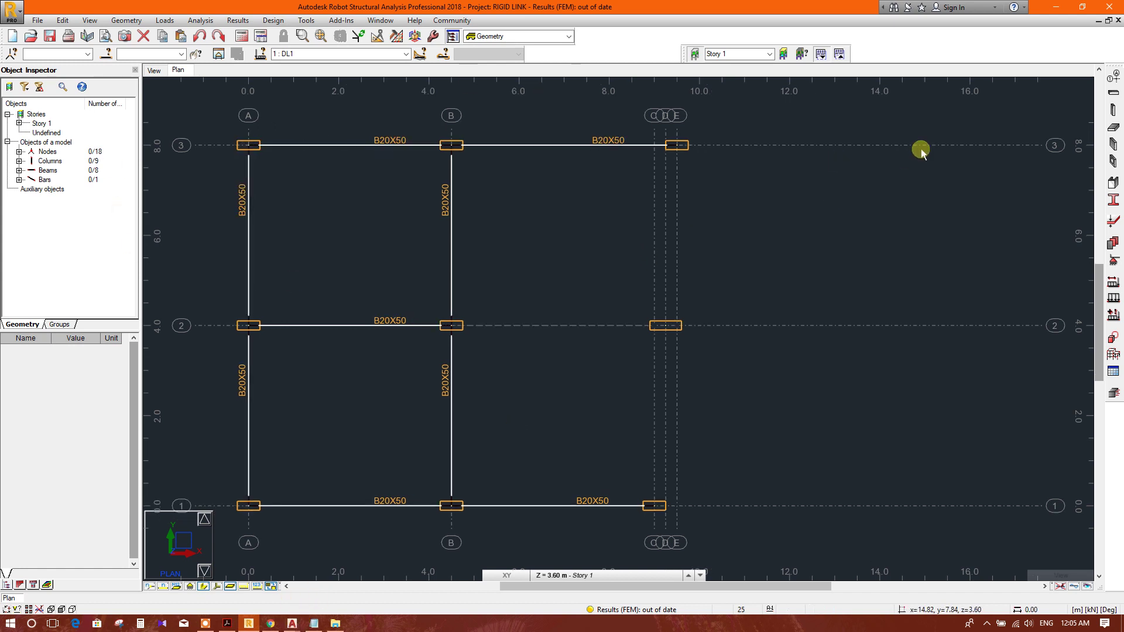
- Add a B20X50 beam along grid 2 from node B/2 to grid C
{"action": "left_click", "coordinate": [1114, 93]}
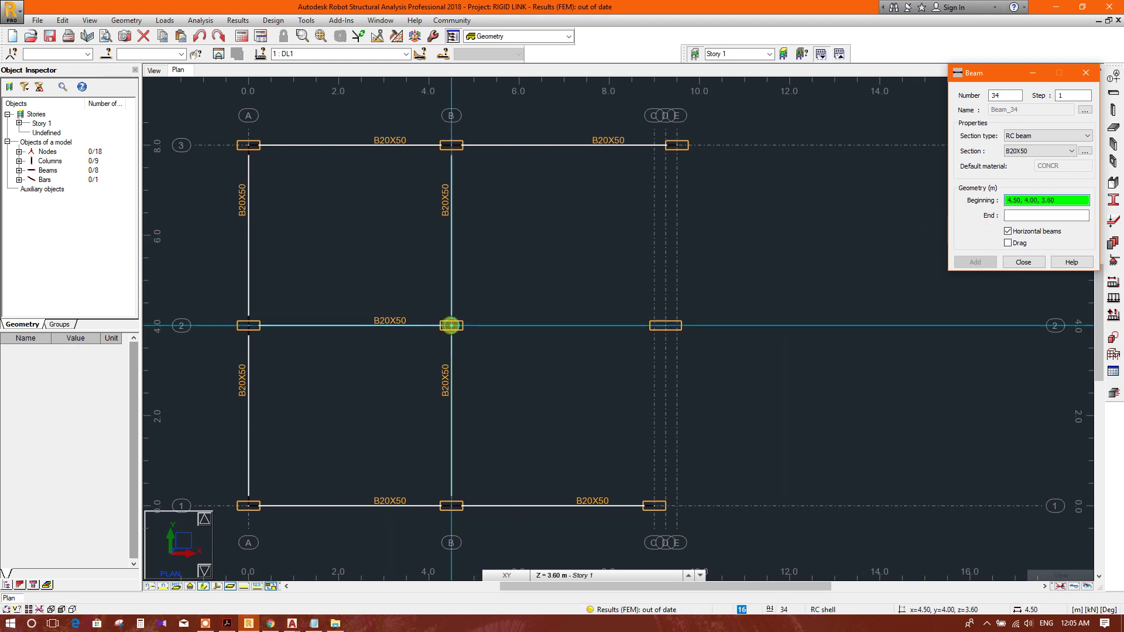
{"action": "left_click", "coordinate": [451, 326]}
{"action": "scroll", "coordinate": [660, 334], "scroll_direction": "up", "scroll_amount": 2}
{"action": "scroll", "coordinate": [645, 335], "scroll_direction": "up", "scroll_amount": 1}
{"action": "scroll", "coordinate": [615, 308], "scroll_direction": "up", "scroll_amount": 2}
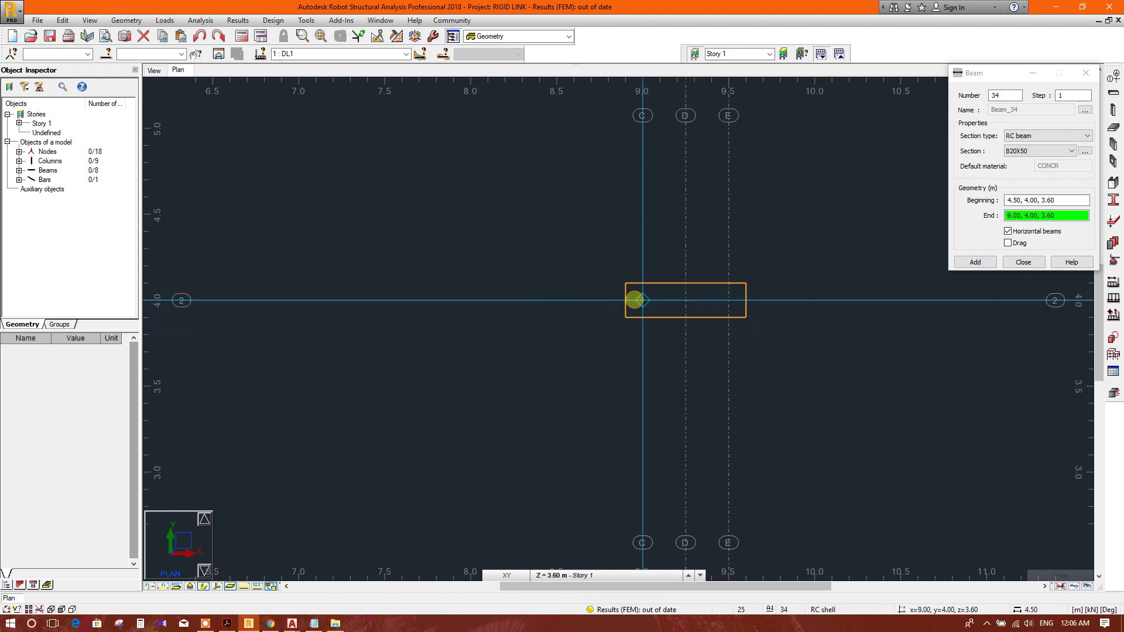
{"action": "left_click", "coordinate": [637, 347]}
{"action": "scroll", "coordinate": [636, 345], "scroll_direction": "down", "scroll_amount": 1}
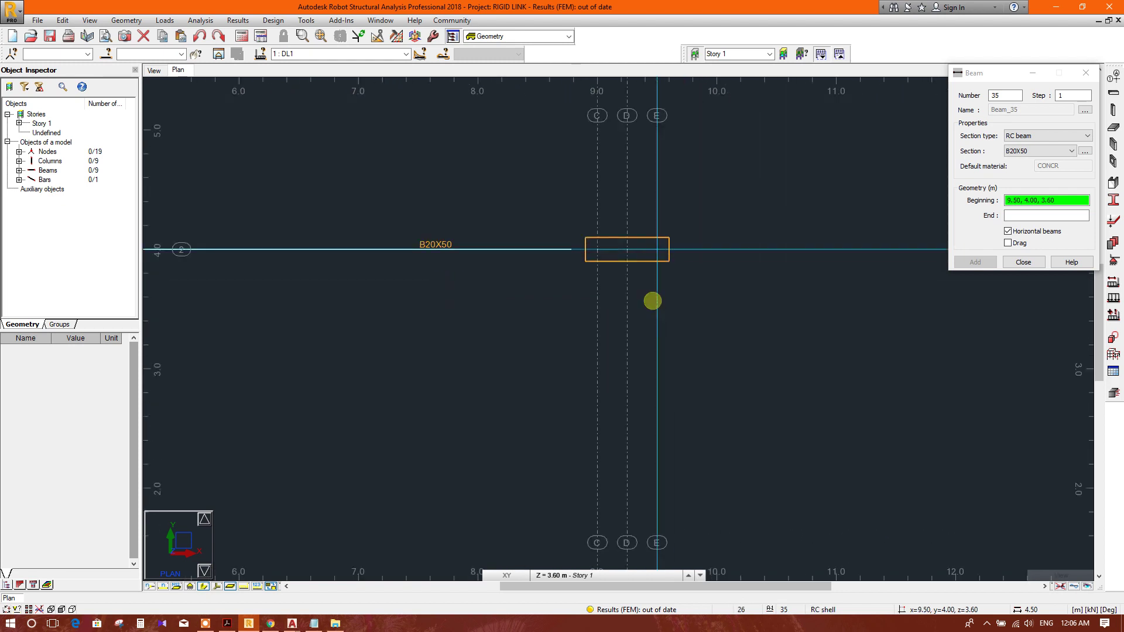
{"action": "scroll", "coordinate": [629, 384], "scroll_direction": "down", "scroll_amount": 1}
{"action": "middle_click_drag", "start_coordinate": [628, 385], "coordinate": [665, 349]}
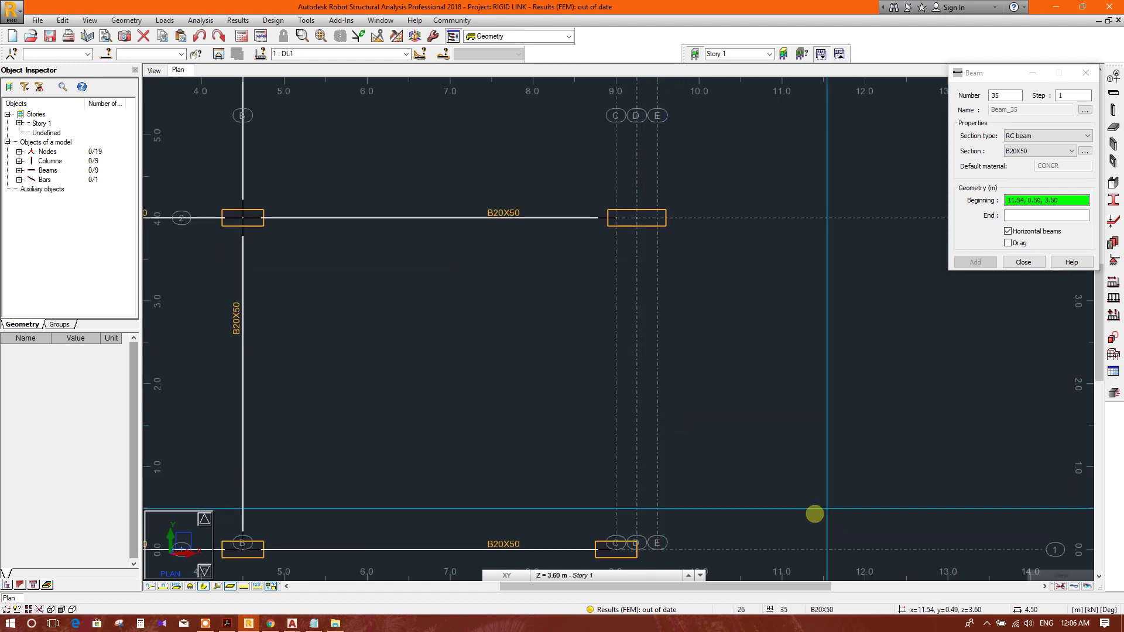
- Add B20X50 beams along grid C from line 1 and along grid E from line 3, both to grid 2
{"action": "left_click", "coordinate": [616, 550]}
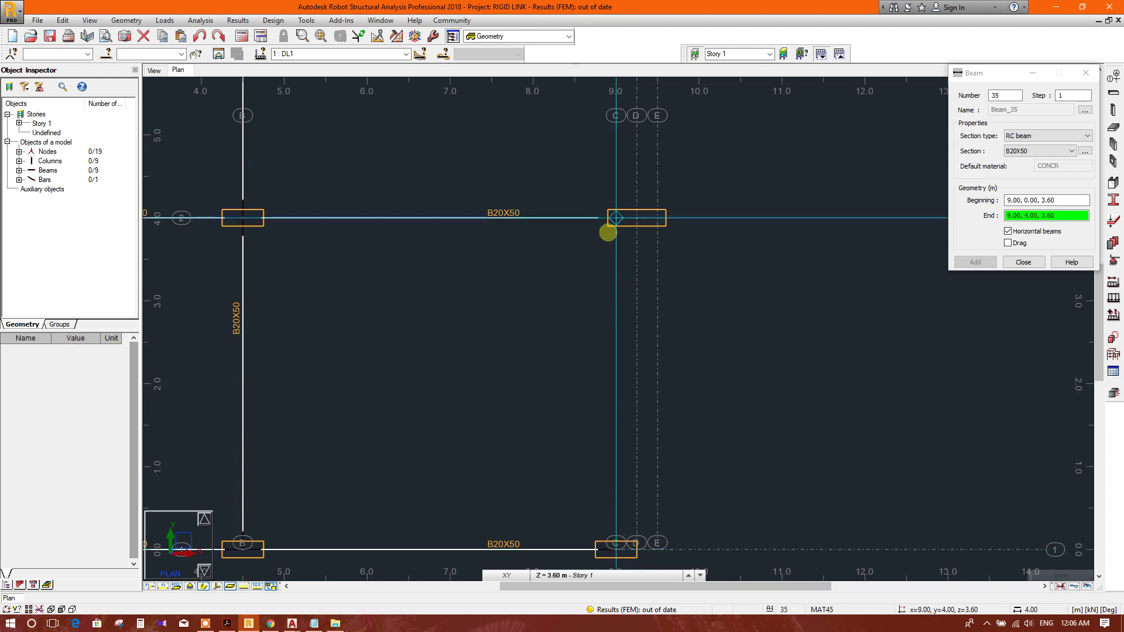
{"action": "left_click", "coordinate": [614, 221]}
{"action": "middle_click_drag", "start_coordinate": [728, 245], "coordinate": [698, 407]}
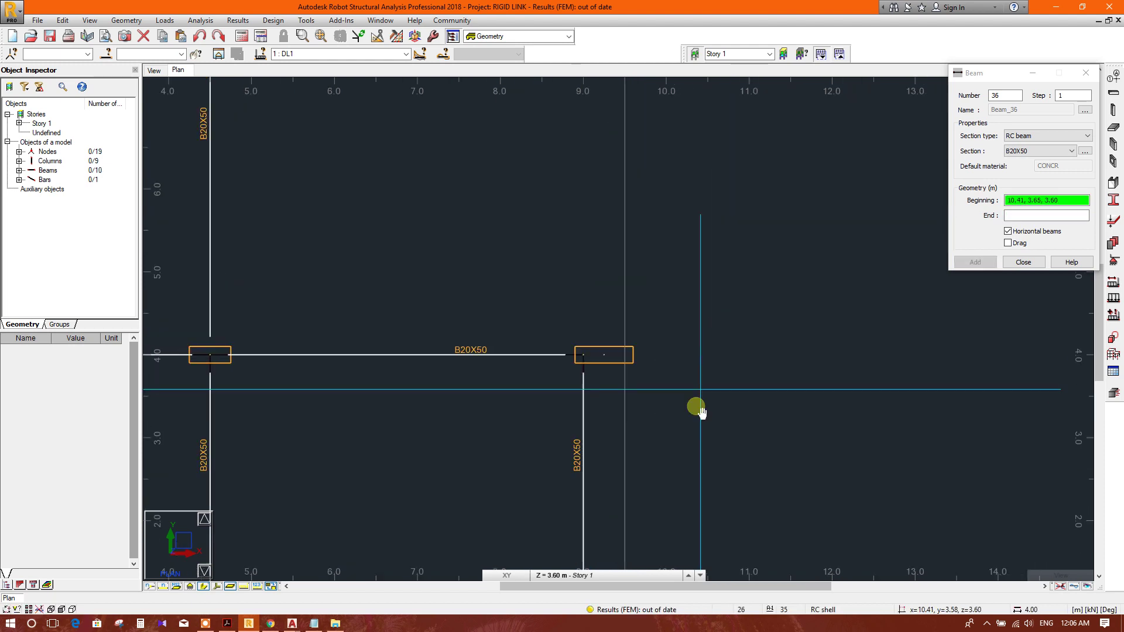
{"action": "scroll", "coordinate": [663, 335], "scroll_direction": "down", "scroll_amount": 2}
{"action": "left_click", "coordinate": [630, 174]}
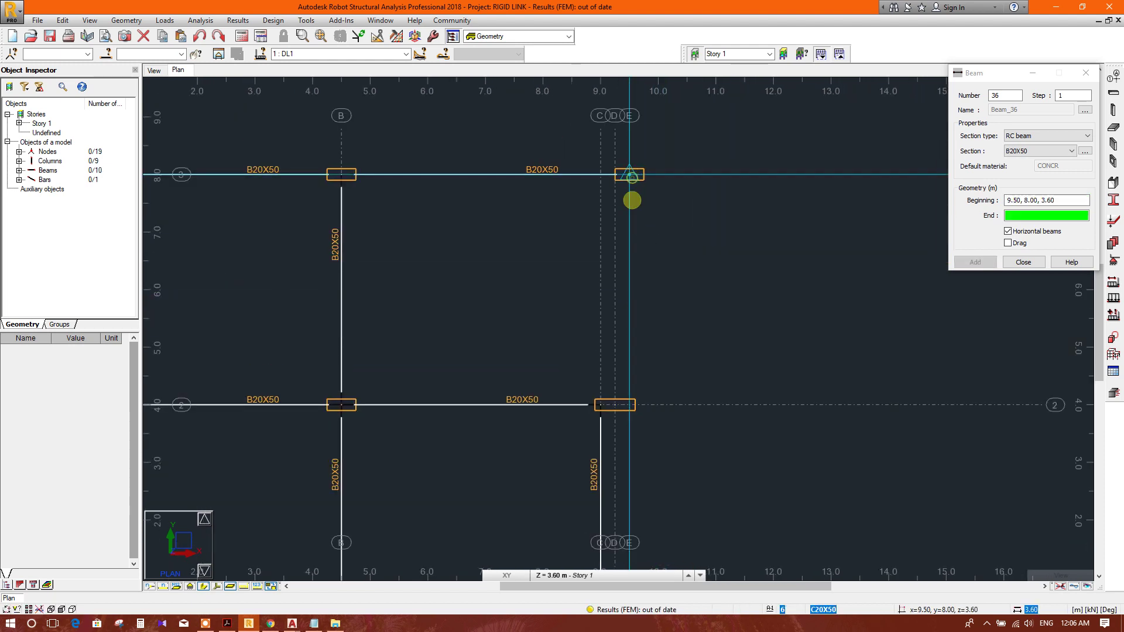
{"action": "left_click", "coordinate": [629, 400]}
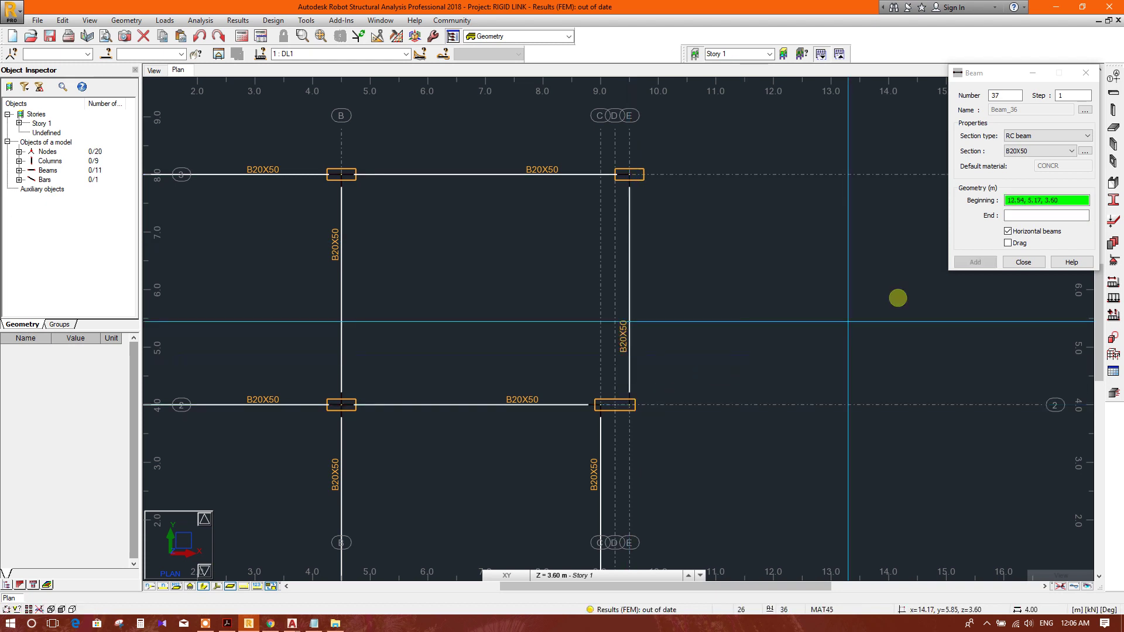
{"action": "left_click", "coordinate": [1032, 262]}
{"action": "scroll", "coordinate": [627, 397], "scroll_direction": "down", "scroll_amount": 1}
{"action": "middle_click_drag", "start_coordinate": [628, 396], "coordinate": [681, 324]}
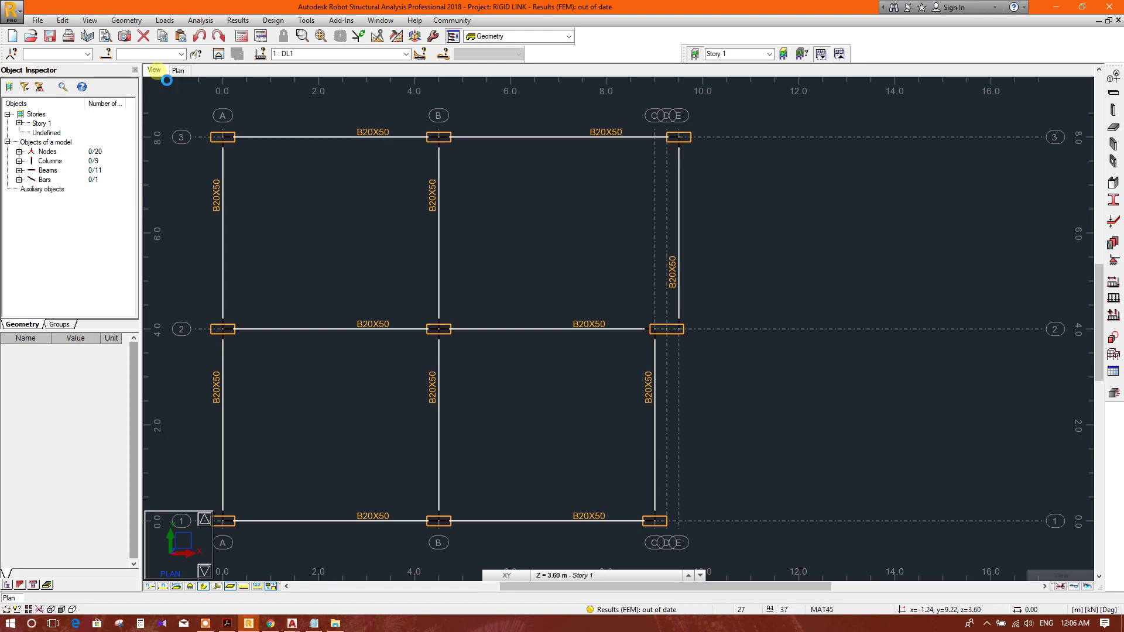
{"action": "left_click", "coordinate": [155, 71]}
{"action": "scroll", "coordinate": [677, 294], "scroll_direction": "up", "scroll_amount": 2}
{"action": "scroll", "coordinate": [743, 306], "scroll_direction": "up", "scroll_amount": 2}
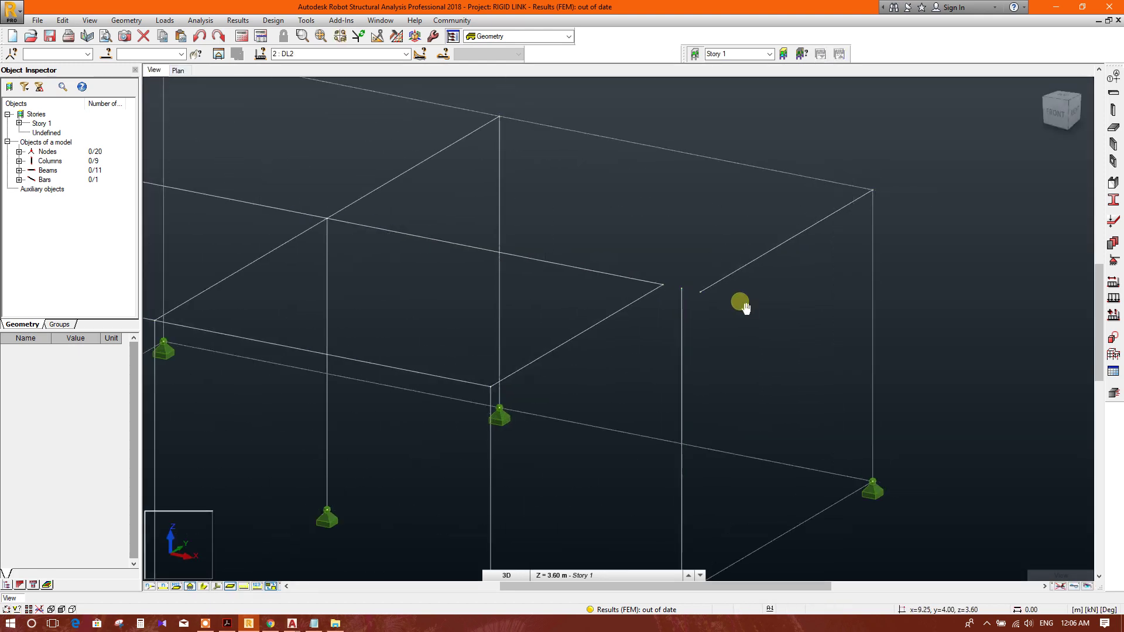
{"action": "scroll", "coordinate": [742, 307], "scroll_direction": "up", "scroll_amount": 1}
{"action": "scroll", "coordinate": [645, 296], "scroll_direction": "down", "scroll_amount": 1}
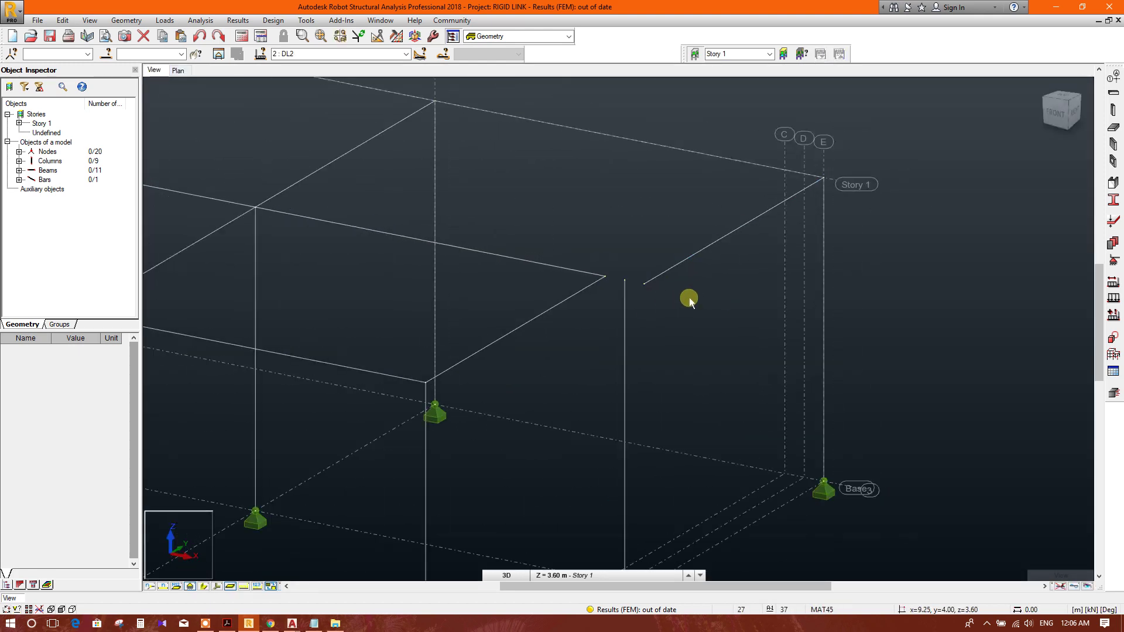
{"action": "scroll", "coordinate": [689, 297], "scroll_direction": "down", "scroll_amount": 1}
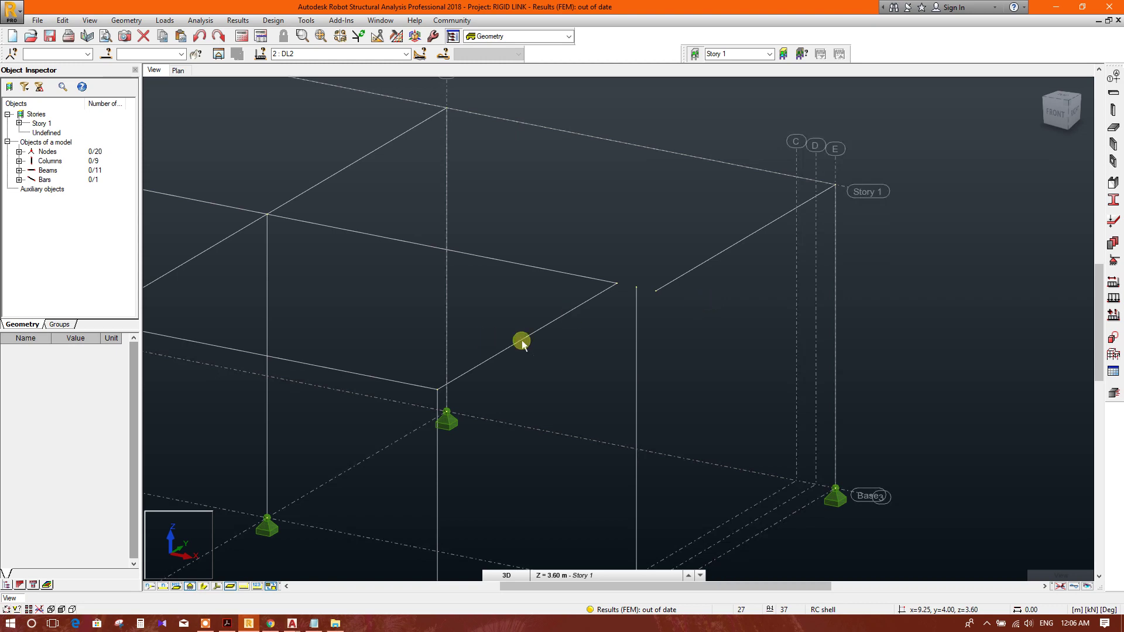
{"action": "scroll", "coordinate": [694, 275], "scroll_direction": "down", "scroll_amount": 1}
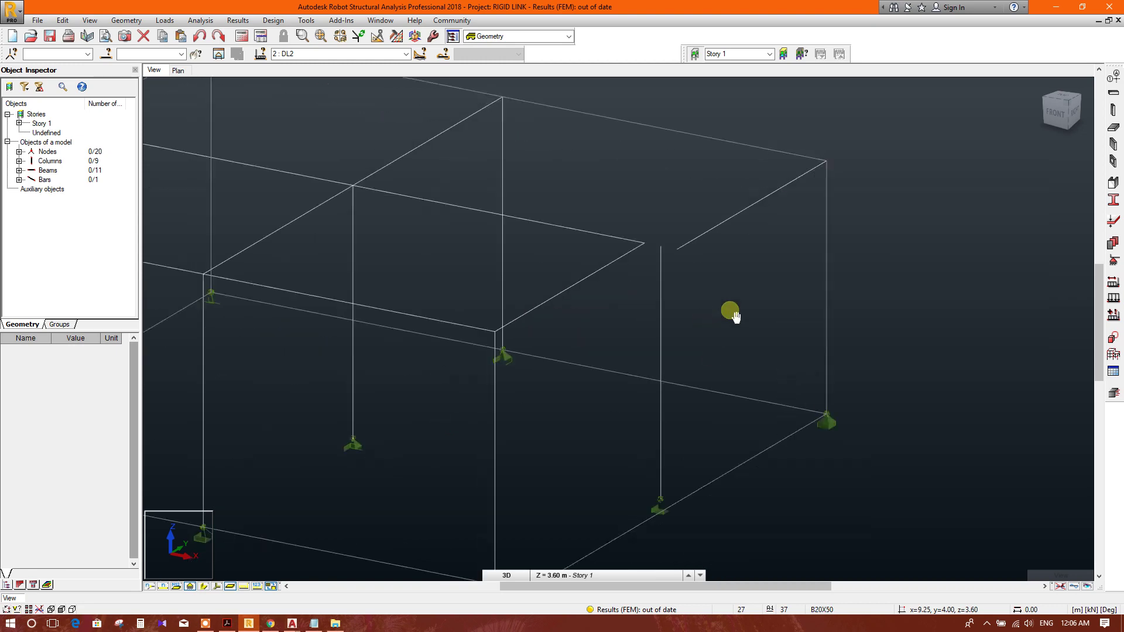
- Pan the 3D view toward the offset junction and briefly inspect beams 34 and 35
{"action": "middle_click_drag", "start_coordinate": [732, 314], "coordinate": [748, 274]}
{"action": "scroll", "coordinate": [747, 274], "scroll_direction": "down", "scroll_amount": 1}
{"action": "scroll", "coordinate": [747, 266], "scroll_direction": "up", "scroll_amount": 1}
{"action": "scroll", "coordinate": [745, 293], "scroll_direction": "up", "scroll_amount": 2}
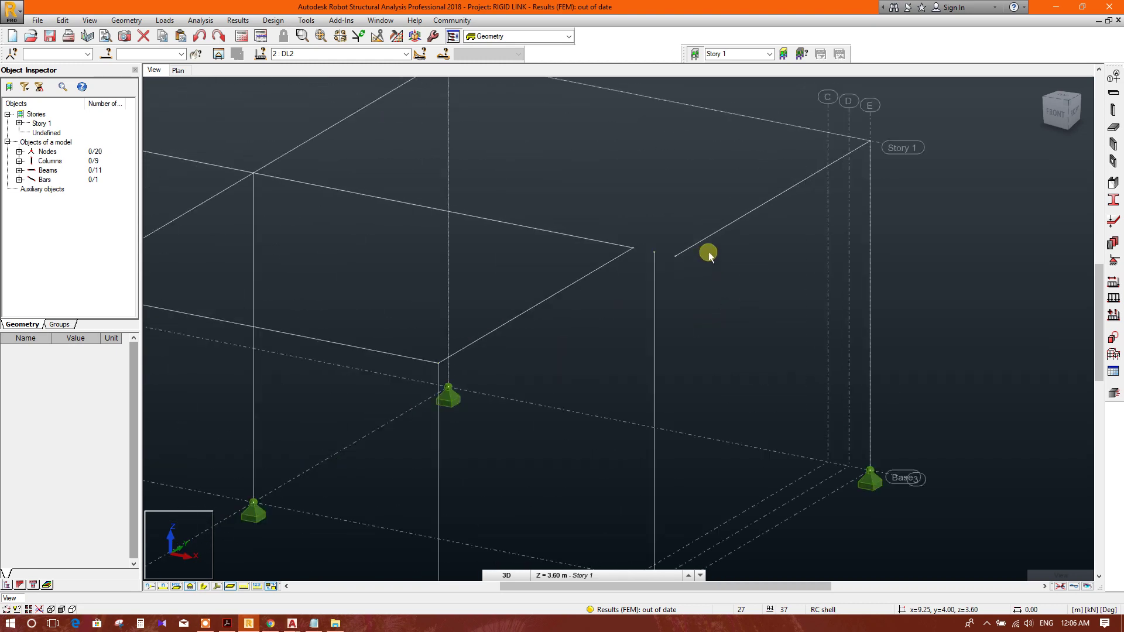
{"action": "scroll", "coordinate": [710, 252], "scroll_direction": "up", "scroll_amount": 1}
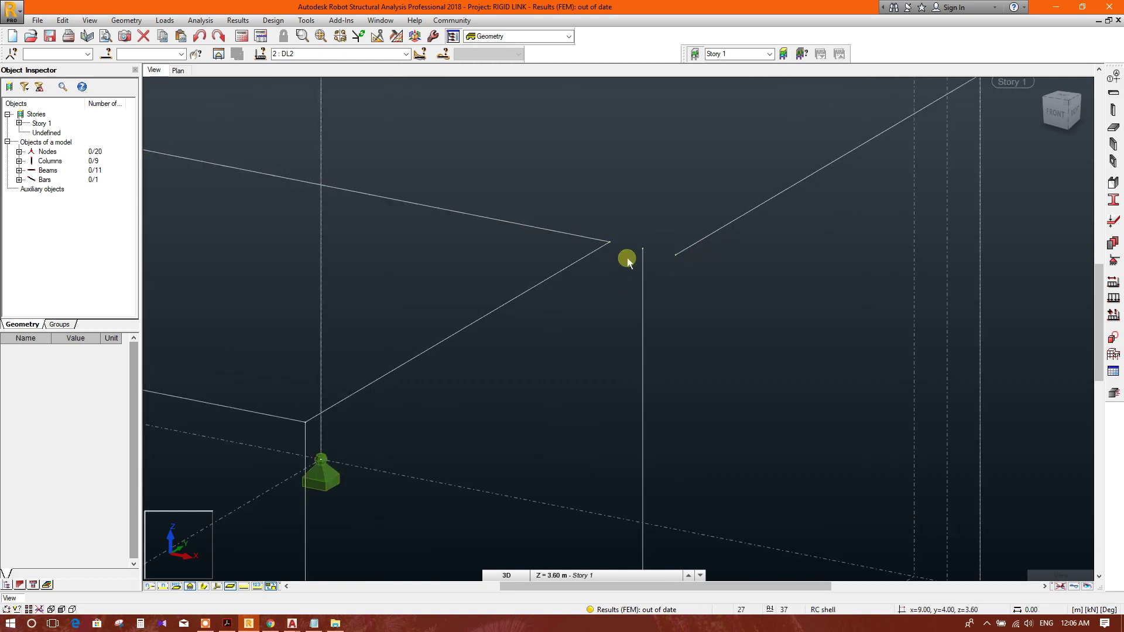
{"action": "scroll", "coordinate": [628, 310], "scroll_direction": "down", "scroll_amount": 1}
{"action": "middle_click_drag", "start_coordinate": [676, 303], "coordinate": [709, 287]}
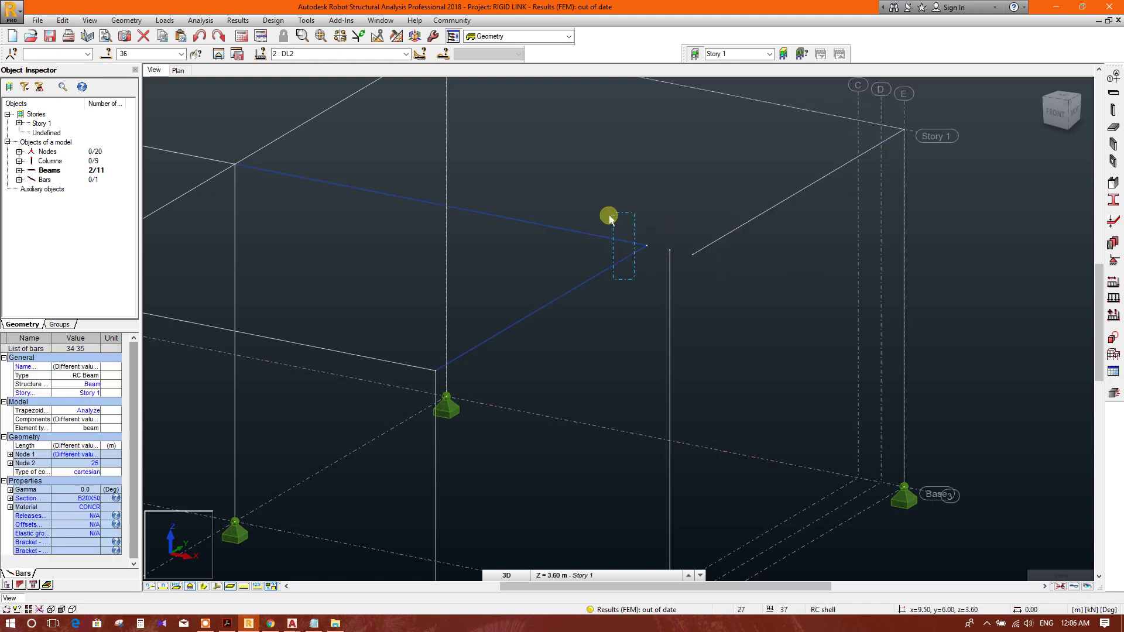
{"action": "left_click", "coordinate": [599, 277]}
{"action": "left_click", "coordinate": [685, 291]}
- Window-select column 23 and beam 36 at the offset junction
{"action": "middle_click_drag", "start_coordinate": [717, 285], "coordinate": [718, 305]}
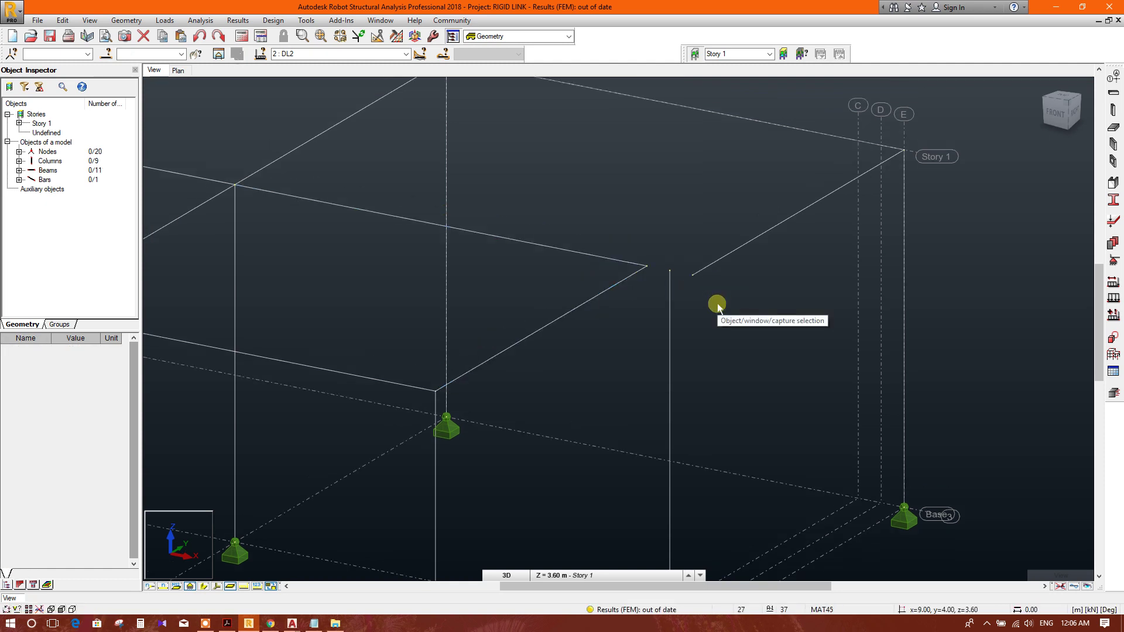
{"action": "scroll", "coordinate": [665, 285], "scroll_direction": "up", "scroll_amount": 2}
{"action": "scroll", "coordinate": [666, 285], "scroll_direction": "up", "scroll_amount": 1}
{"action": "scroll", "coordinate": [665, 285], "scroll_direction": "down", "scroll_amount": 2}
{"action": "middle_click_drag", "start_coordinate": [736, 324], "coordinate": [753, 244]}
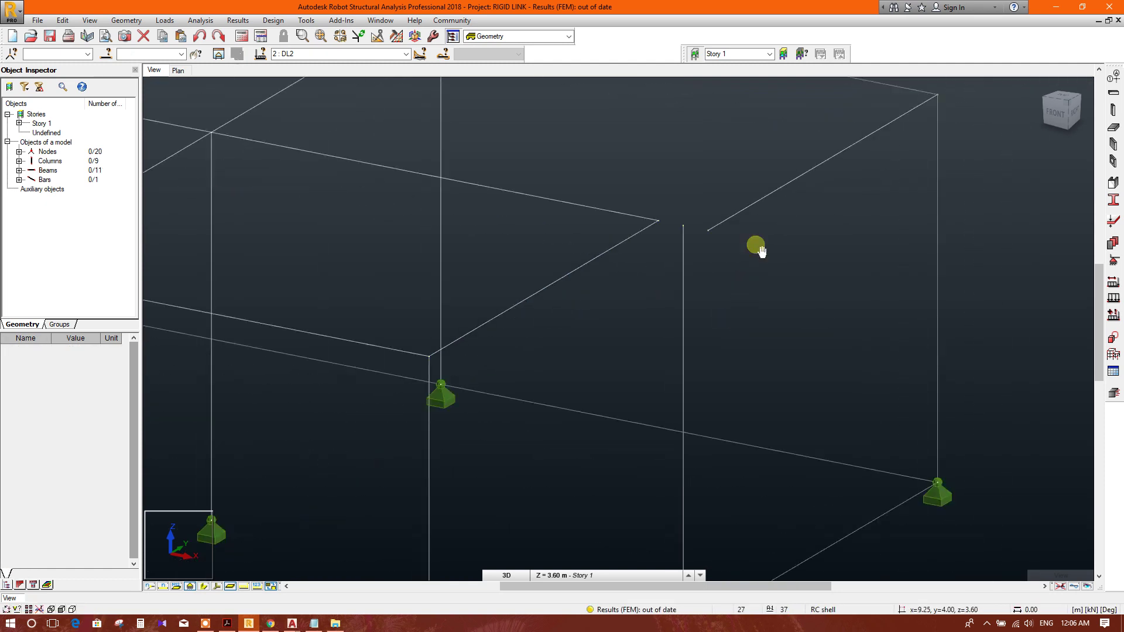
{"action": "left_click", "coordinate": [686, 219]}
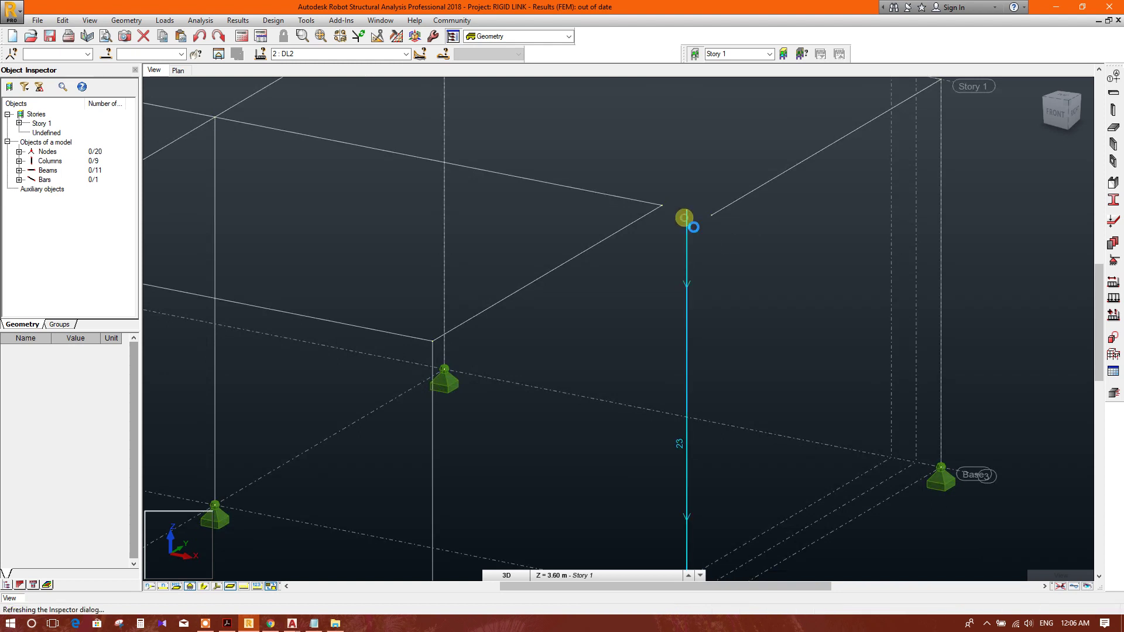
{"action": "left_click", "coordinate": [784, 246]}
{"action": "middle_click_drag", "start_coordinate": [804, 260], "coordinate": [796, 279]}
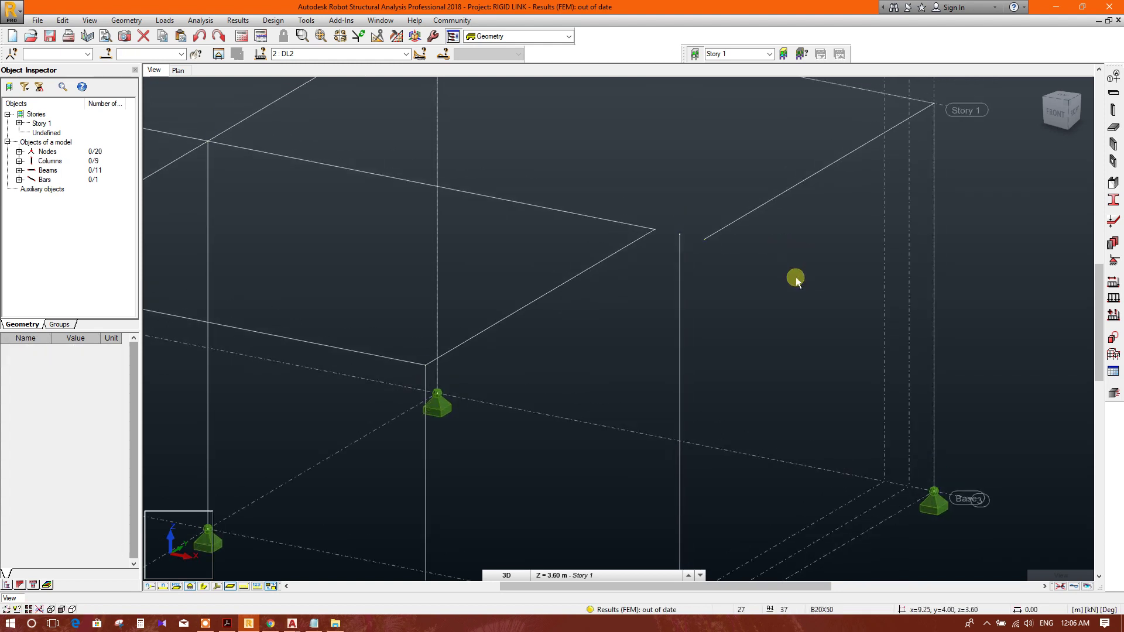
{"action": "left_click_drag", "start_coordinate": [729, 276], "coordinate": [672, 199]}
{"action": "left_click", "coordinate": [63, 21]}
- Run Correct Drawing Model with Use rigid links to tie the offset beam end to the column top
{"action": "left_click", "coordinate": [99, 312]}
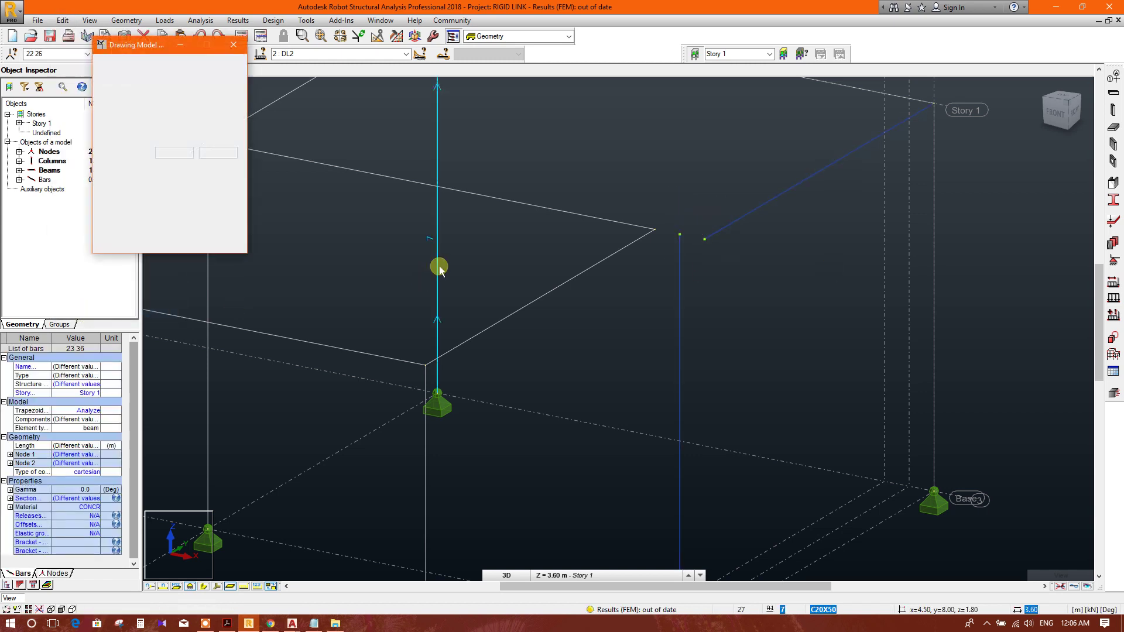
{"action": "left_click", "coordinate": [232, 44]}
{"action": "left_click", "coordinate": [59, 21]}
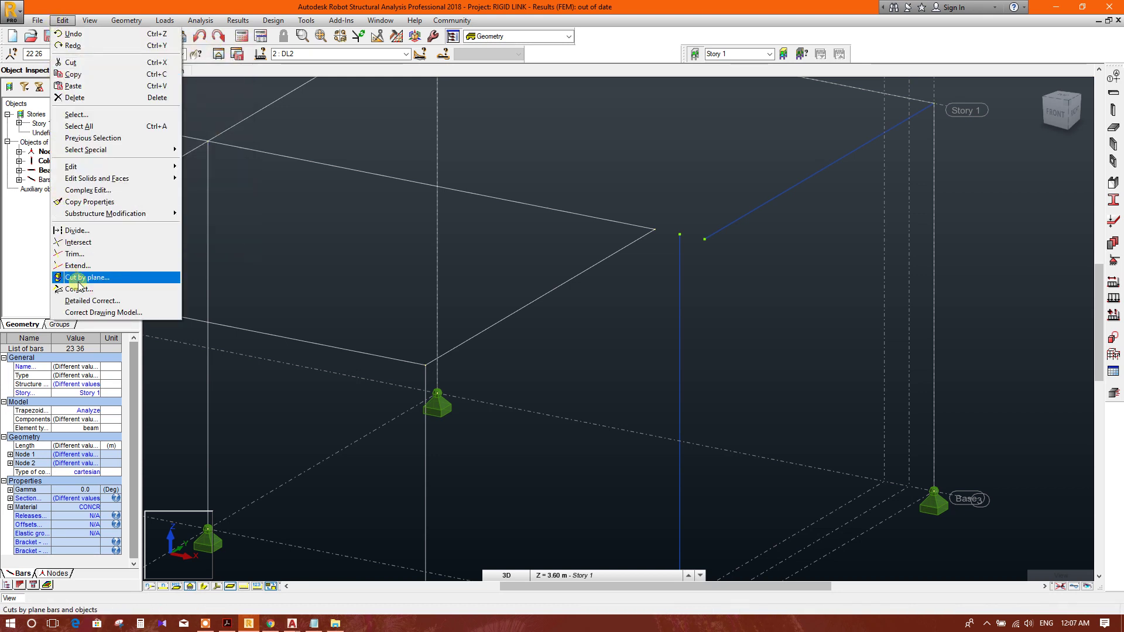
{"action": "left_click", "coordinate": [104, 313]}
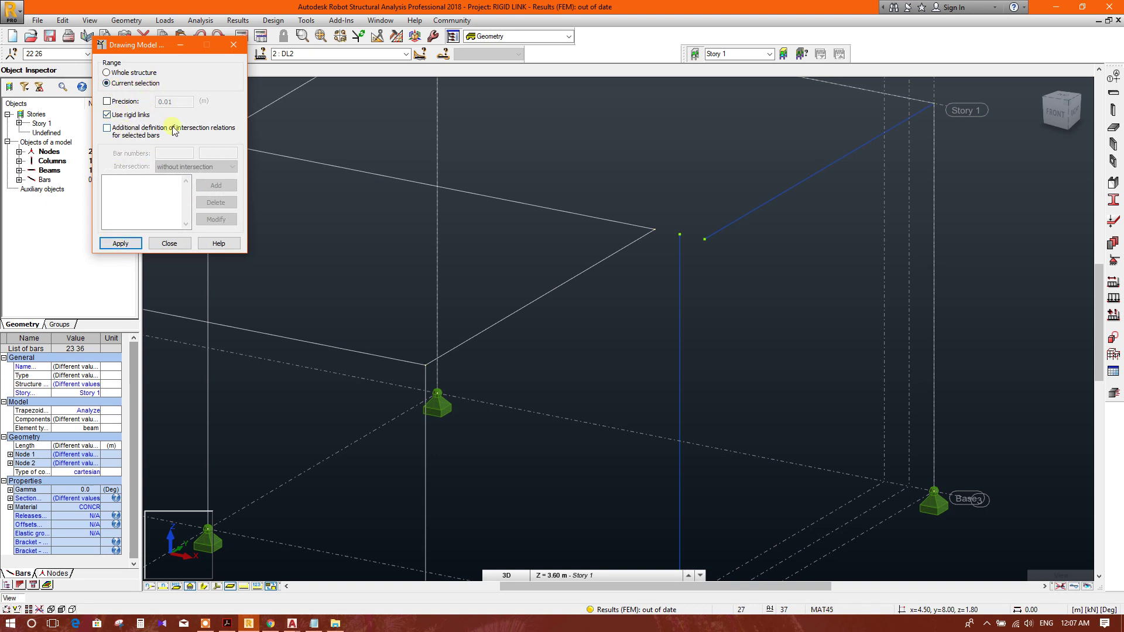
{"action": "left_click", "coordinate": [115, 249]}
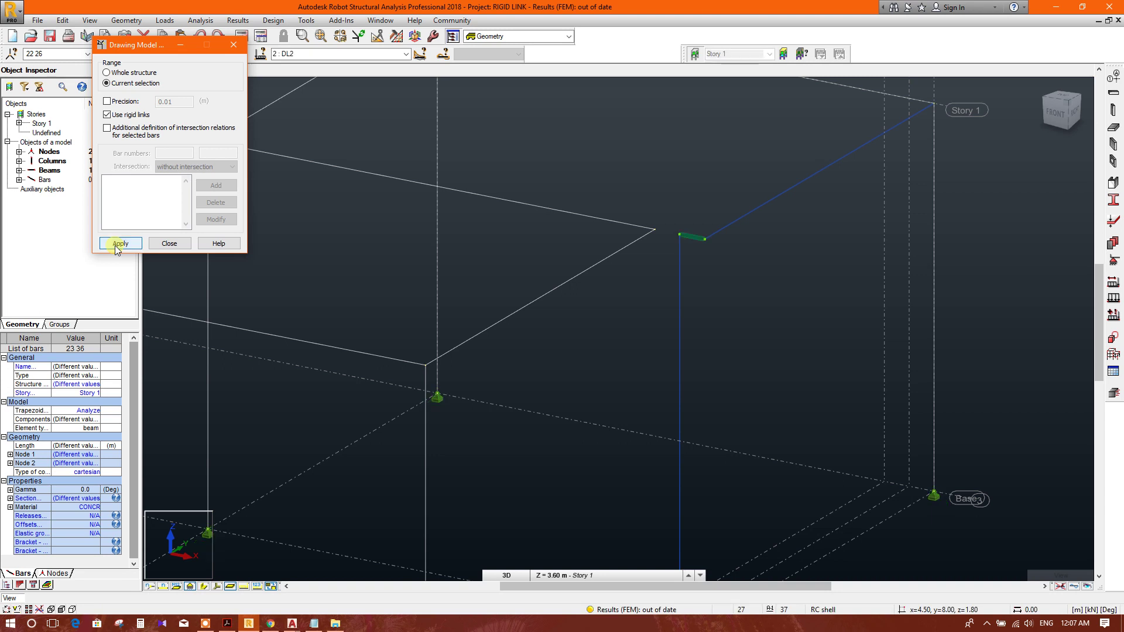
{"action": "left_click", "coordinate": [168, 244]}
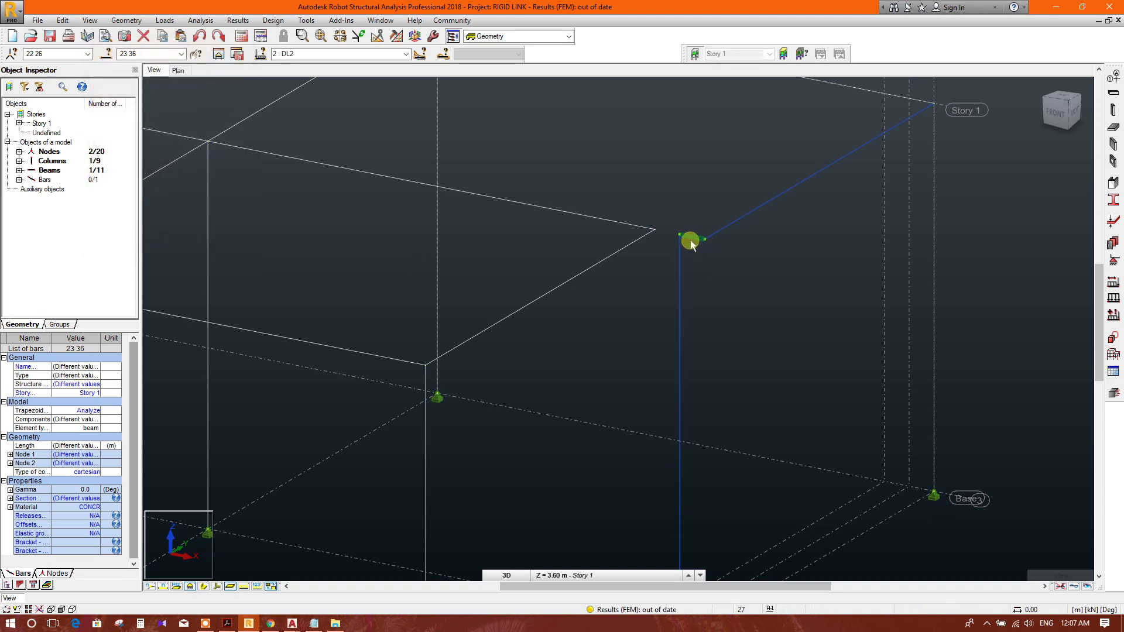
{"action": "middle_click_drag", "start_coordinate": [681, 238], "coordinate": [665, 305]}
{"action": "scroll", "coordinate": [665, 305], "scroll_direction": "up", "scroll_amount": 2}
{"action": "left_click", "coordinate": [688, 284]}
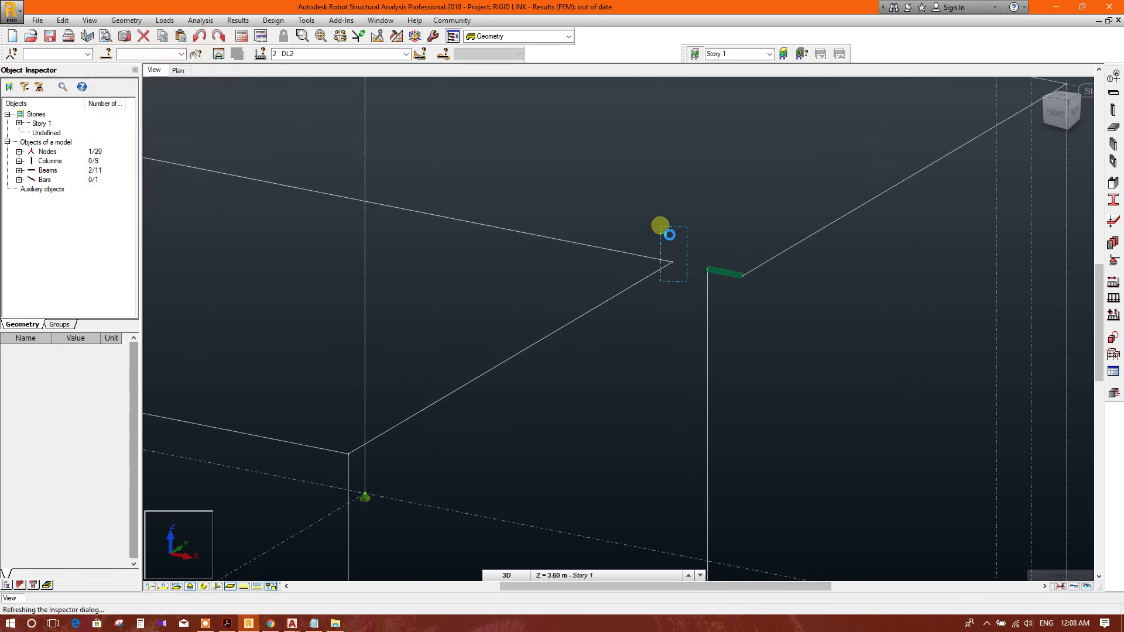
{"action": "left_click_drag", "start_coordinate": [663, 236], "coordinate": [685, 269]}
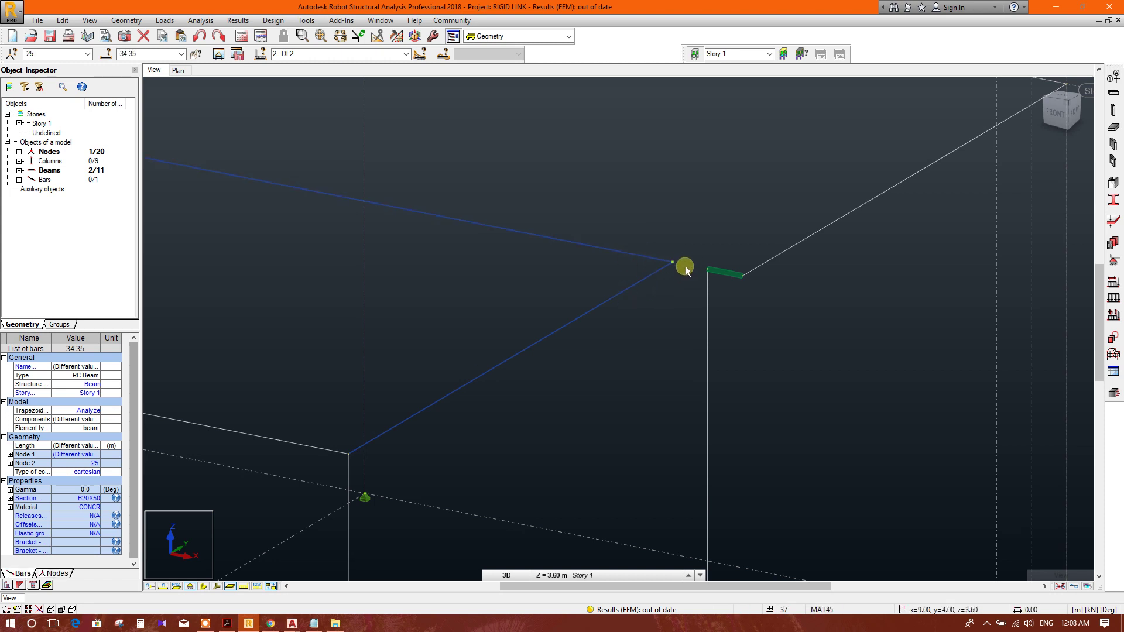
{"action": "left_click", "coordinate": [708, 294]}
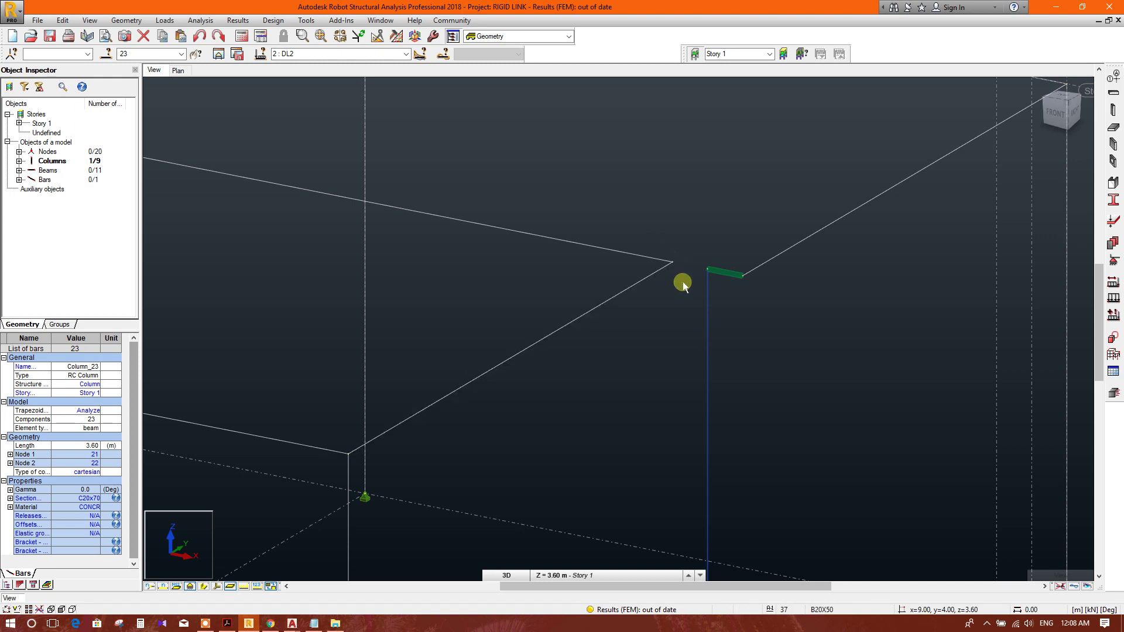
{"action": "middle_click_drag", "start_coordinate": [682, 282], "coordinate": [676, 287]}
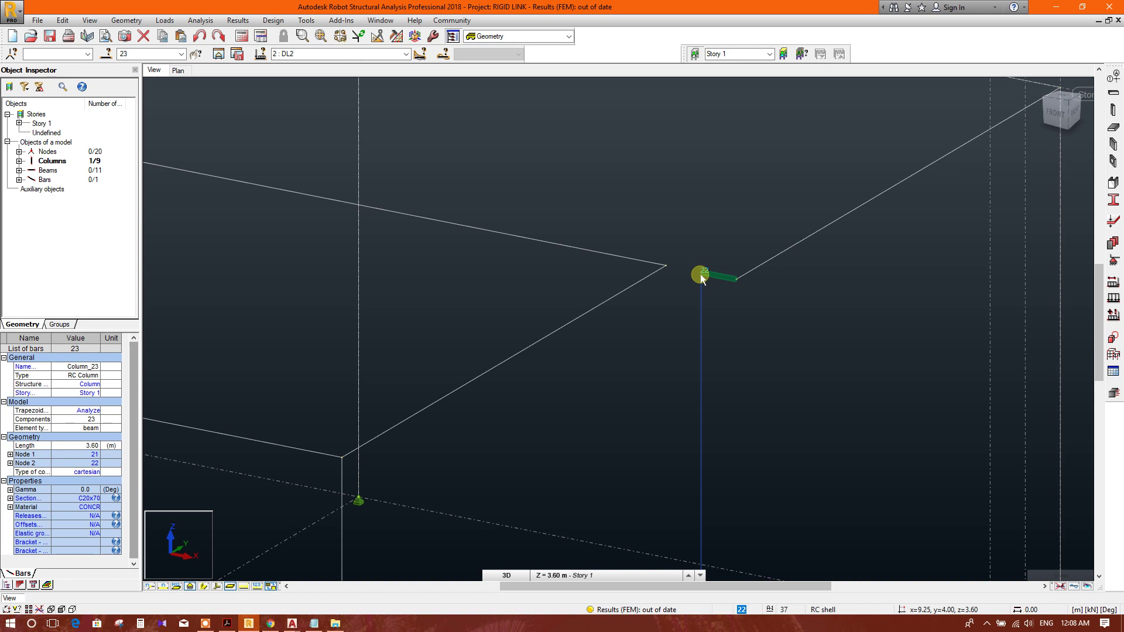
{"action": "scroll", "coordinate": [649, 339], "scroll_direction": "down", "scroll_amount": 1}
{"action": "scroll", "coordinate": [651, 354], "scroll_direction": "down", "scroll_amount": 1}
{"action": "scroll", "coordinate": [651, 343], "scroll_direction": "up", "scroll_amount": 1}
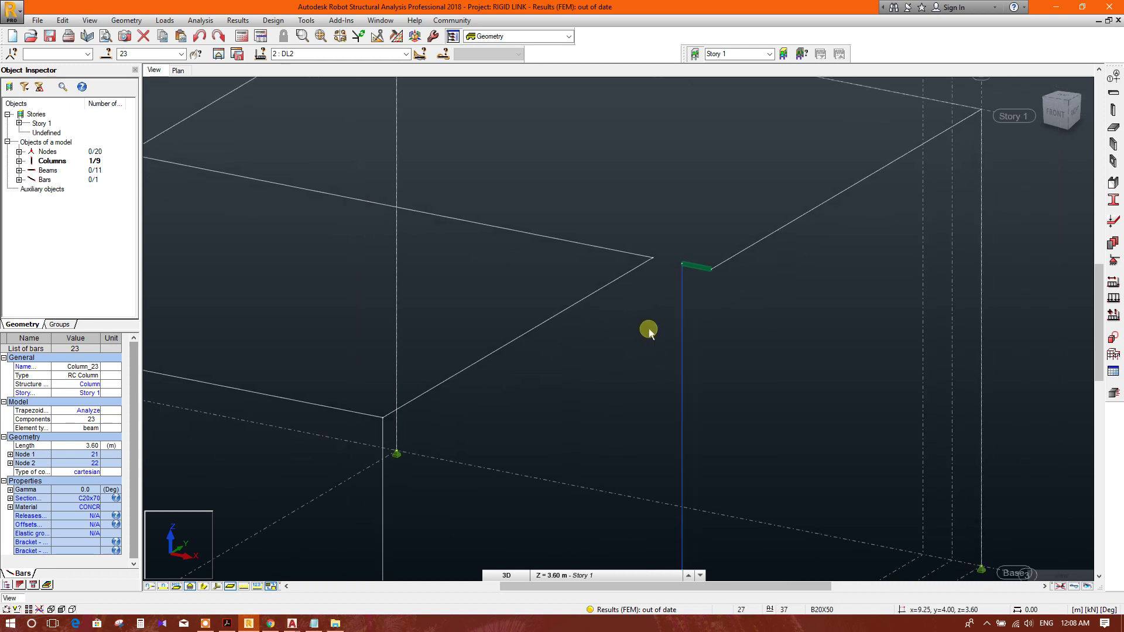
{"action": "scroll", "coordinate": [676, 281], "scroll_direction": "up", "scroll_amount": 1}
{"action": "scroll", "coordinate": [667, 290], "scroll_direction": "down", "scroll_amount": 1}
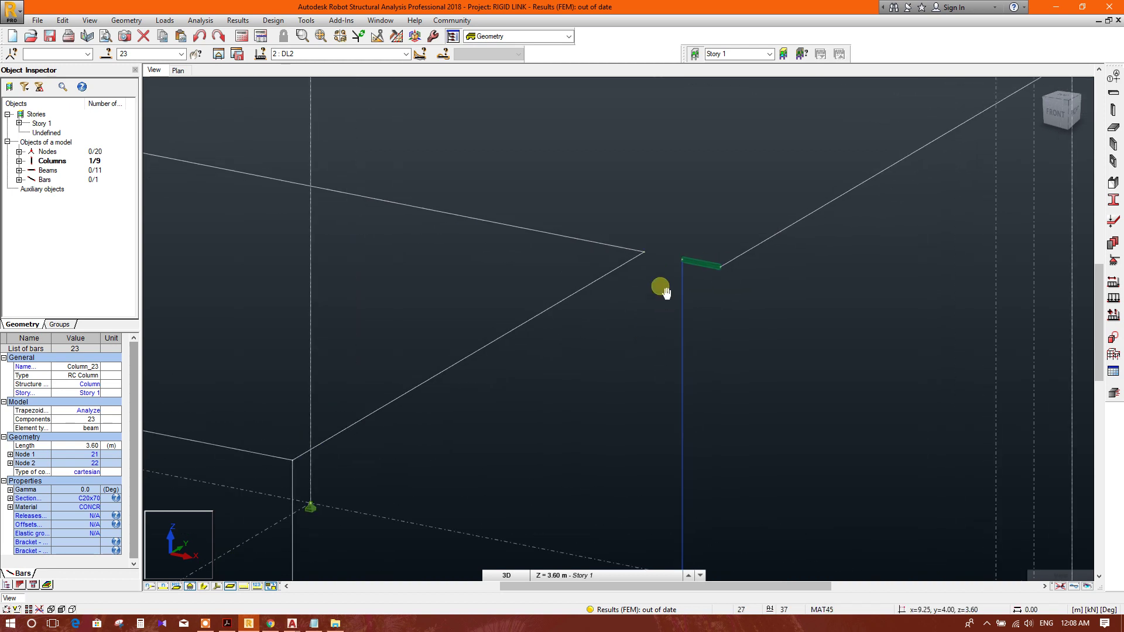
{"action": "mouse_move", "coordinate": [660, 288]}
{"action": "middle_mouse_down"}
{"action": "mouse_move", "coordinate": [662, 261]}
{"action": "mouse_move", "coordinate": [645, 319]}
{"action": "middle_mouse_up"}
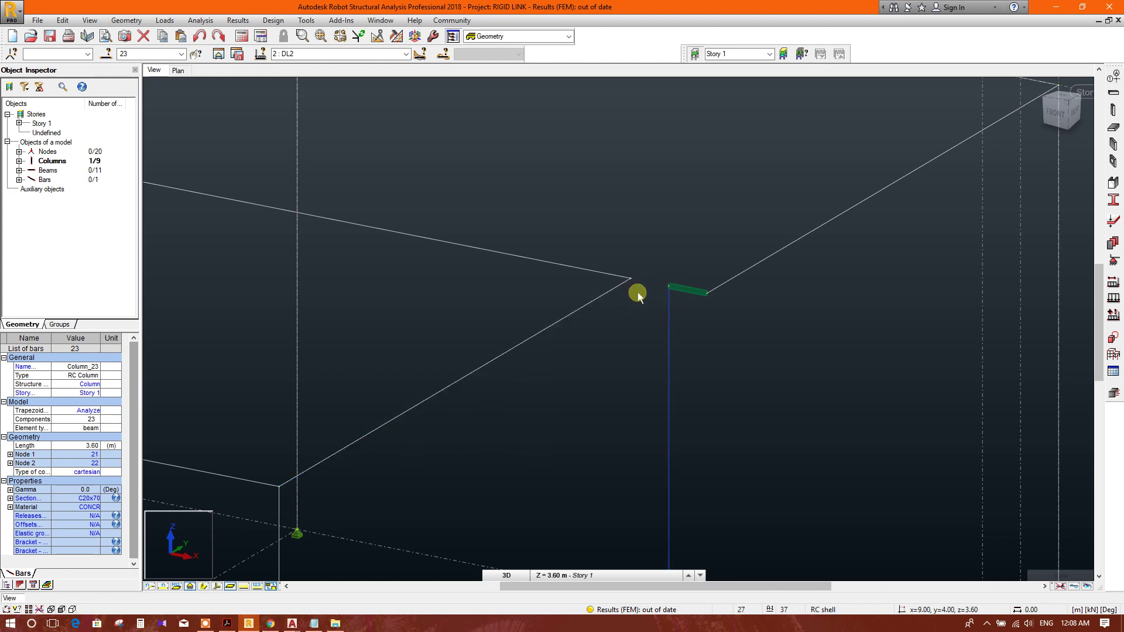
{"action": "scroll", "coordinate": [627, 302], "scroll_direction": "down", "scroll_amount": 2}
{"action": "scroll", "coordinate": [627, 303], "scroll_direction": "down", "scroll_amount": 2}
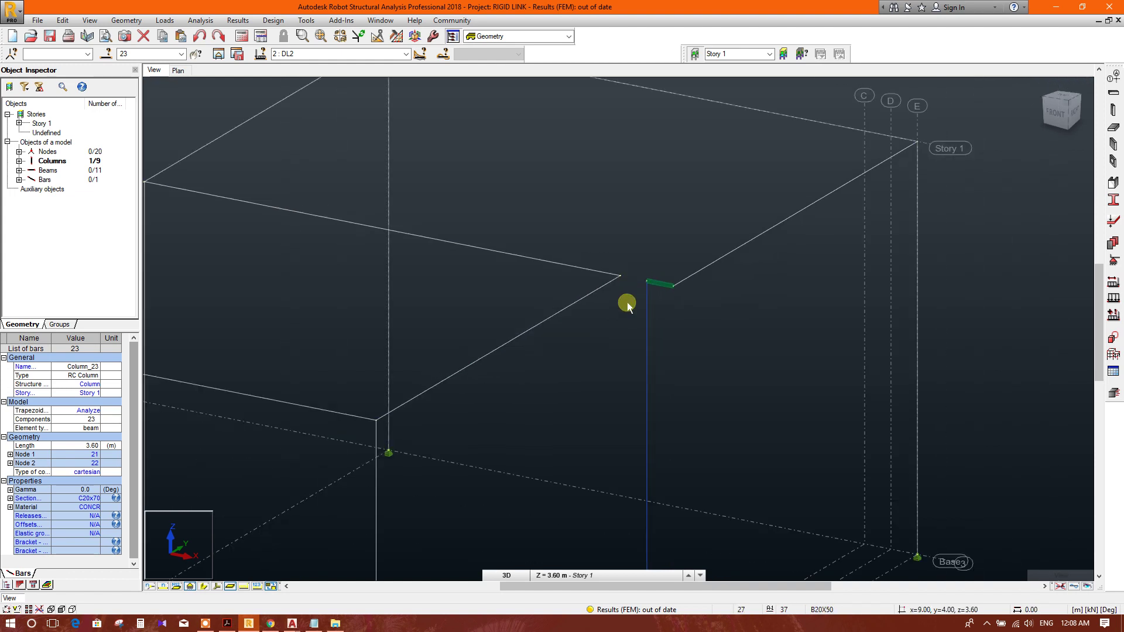
{"action": "left_click", "coordinate": [731, 321]}
{"action": "scroll", "coordinate": [615, 290], "scroll_direction": "up", "scroll_amount": 2}
{"action": "scroll", "coordinate": [614, 281], "scroll_direction": "up", "scroll_amount": 2}
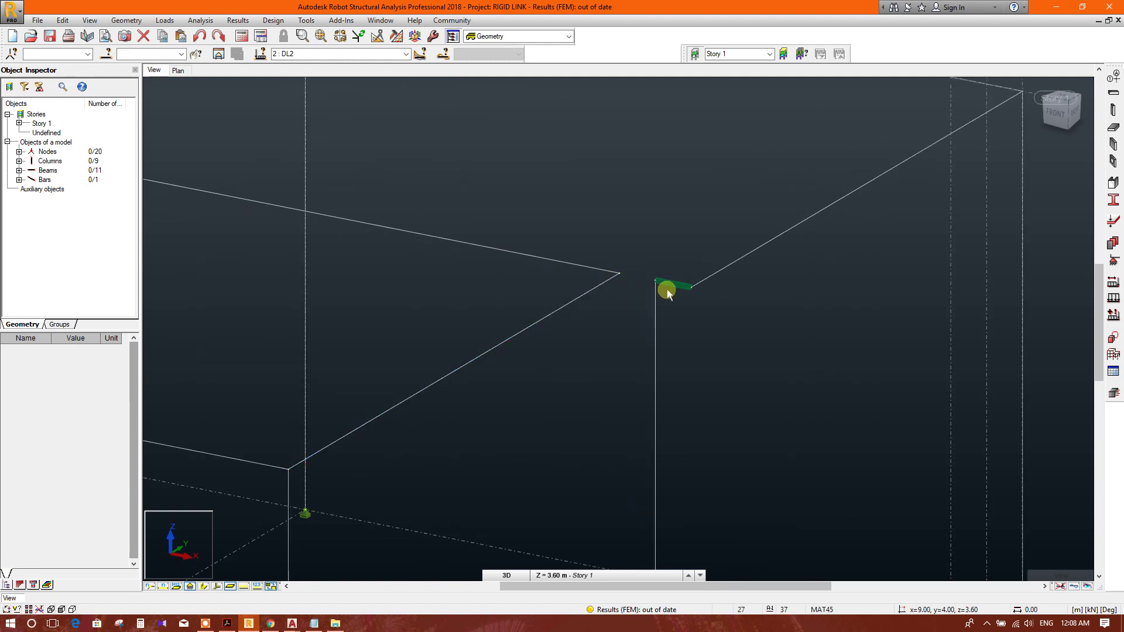
{"action": "scroll", "coordinate": [647, 291], "scroll_direction": "down", "scroll_amount": 2}
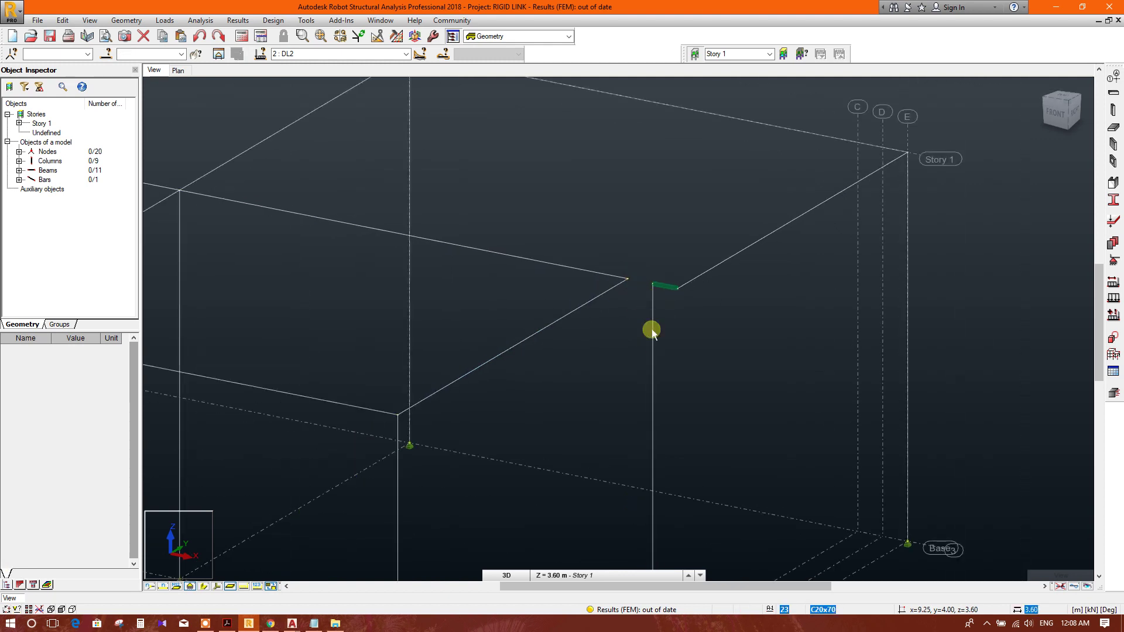
{"action": "scroll", "coordinate": [686, 376], "scroll_direction": "up", "scroll_amount": 1}
{"action": "scroll", "coordinate": [671, 359], "scroll_direction": "up", "scroll_amount": 1}
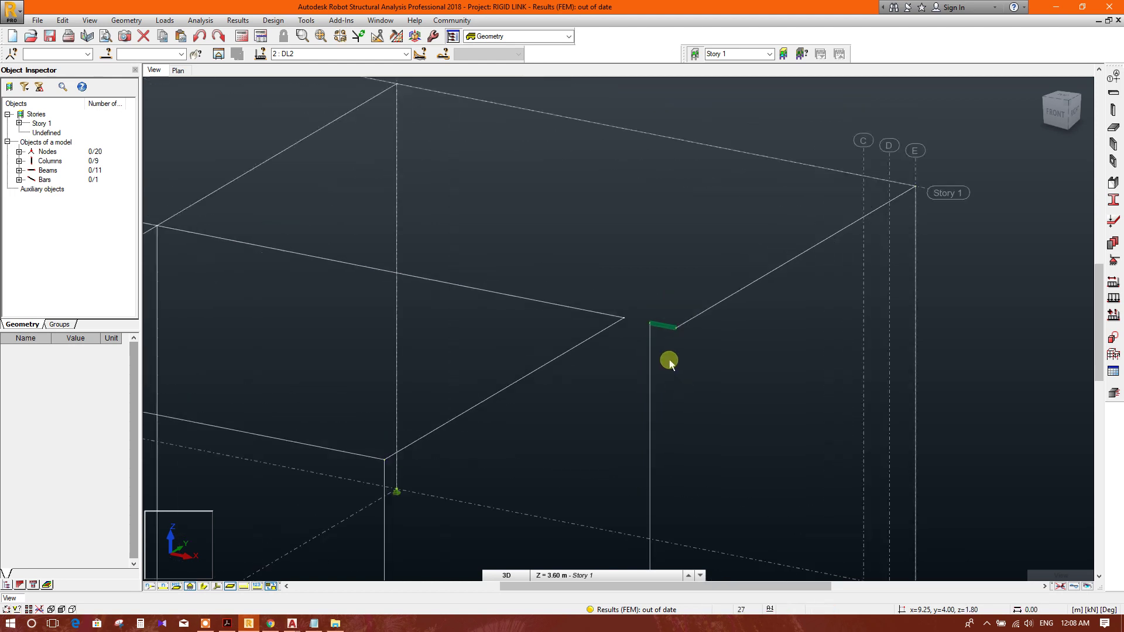
{"action": "scroll", "coordinate": [679, 325], "scroll_direction": "up", "scroll_amount": 1}
{"action": "scroll", "coordinate": [679, 323], "scroll_direction": "up", "scroll_amount": 1}
{"action": "scroll", "coordinate": [710, 307], "scroll_direction": "up", "scroll_amount": 1}
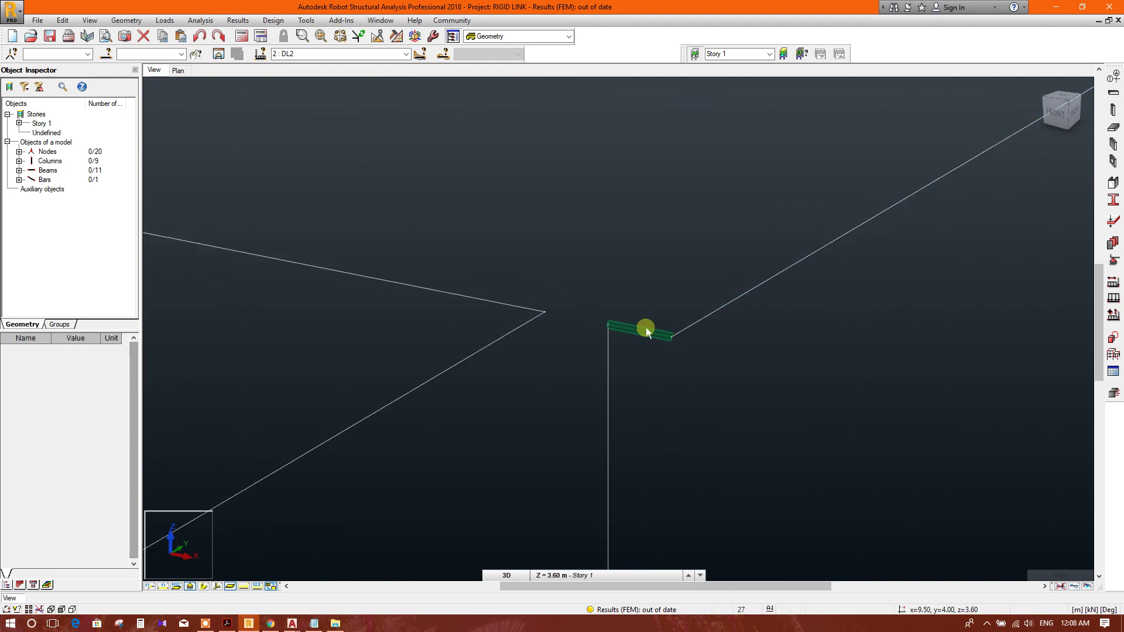
{"action": "middle_click_drag", "start_coordinate": [636, 339], "coordinate": [680, 363]}
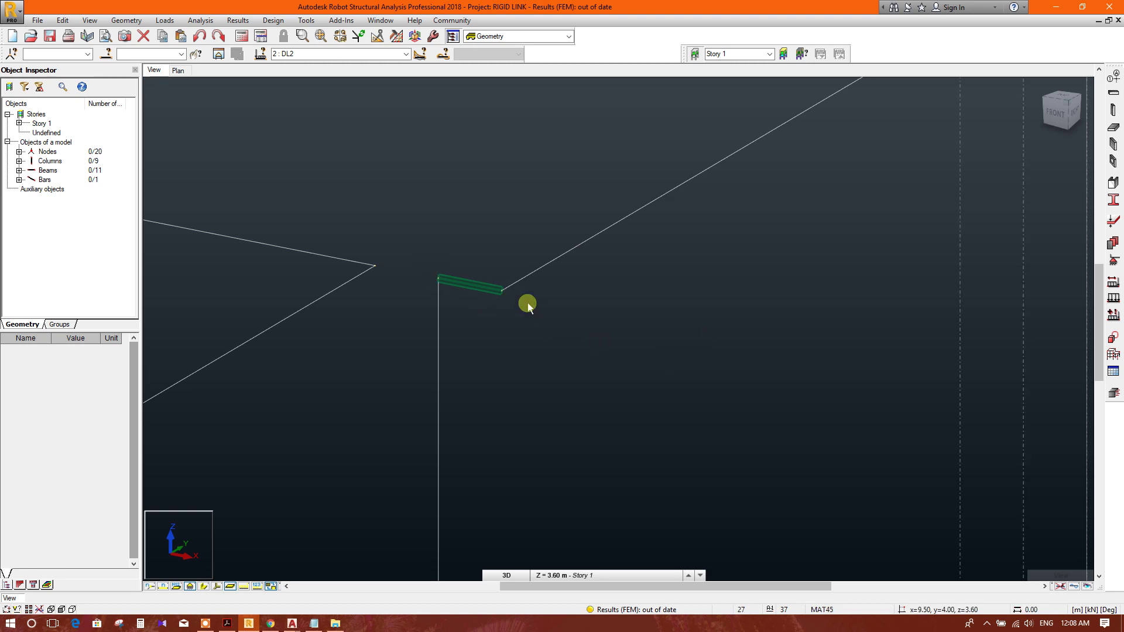
{"action": "scroll", "coordinate": [588, 335], "scroll_direction": "down", "scroll_amount": 1}
{"action": "scroll", "coordinate": [600, 355], "scroll_direction": "down", "scroll_amount": 1}
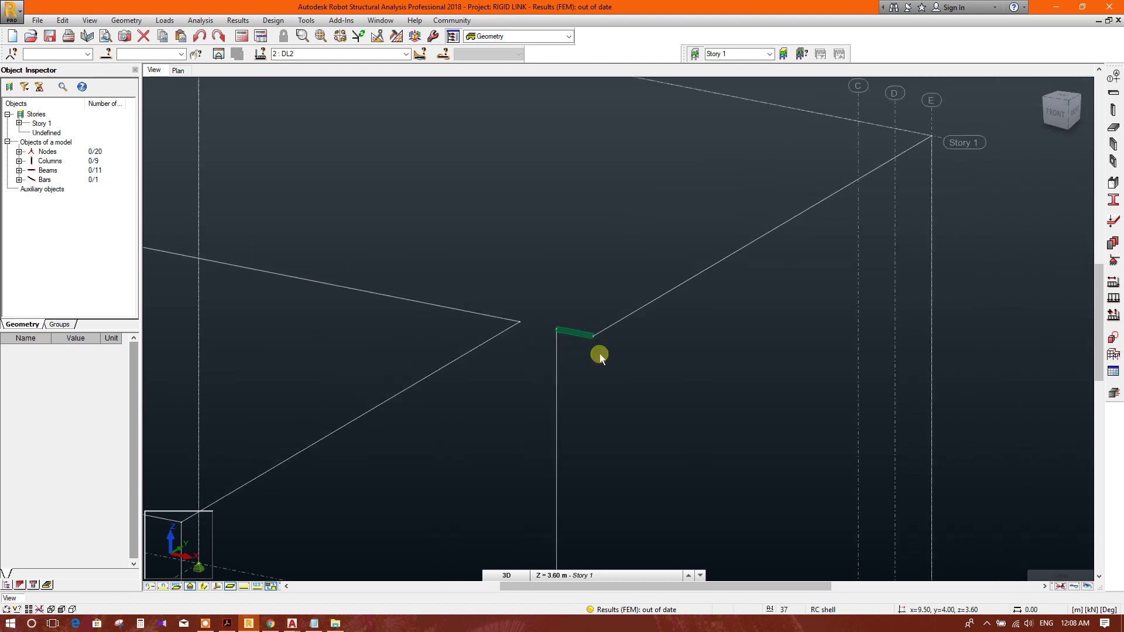
{"action": "scroll", "coordinate": [601, 354], "scroll_direction": "down", "scroll_amount": 1}
{"action": "scroll", "coordinate": [627, 370], "scroll_direction": "down", "scroll_amount": 1}
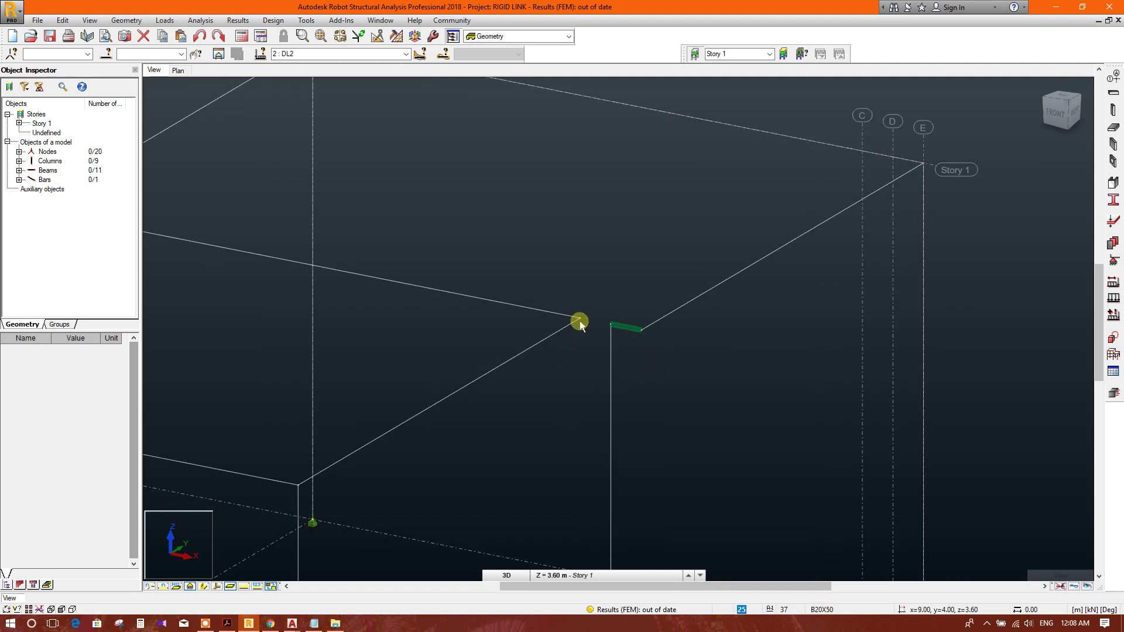
- Select column 23, beams 34 and 35, and nodes 22 and 25 around the rigid link
{"action": "left_click_drag", "start_coordinate": [542, 284], "coordinate": [602, 321]}
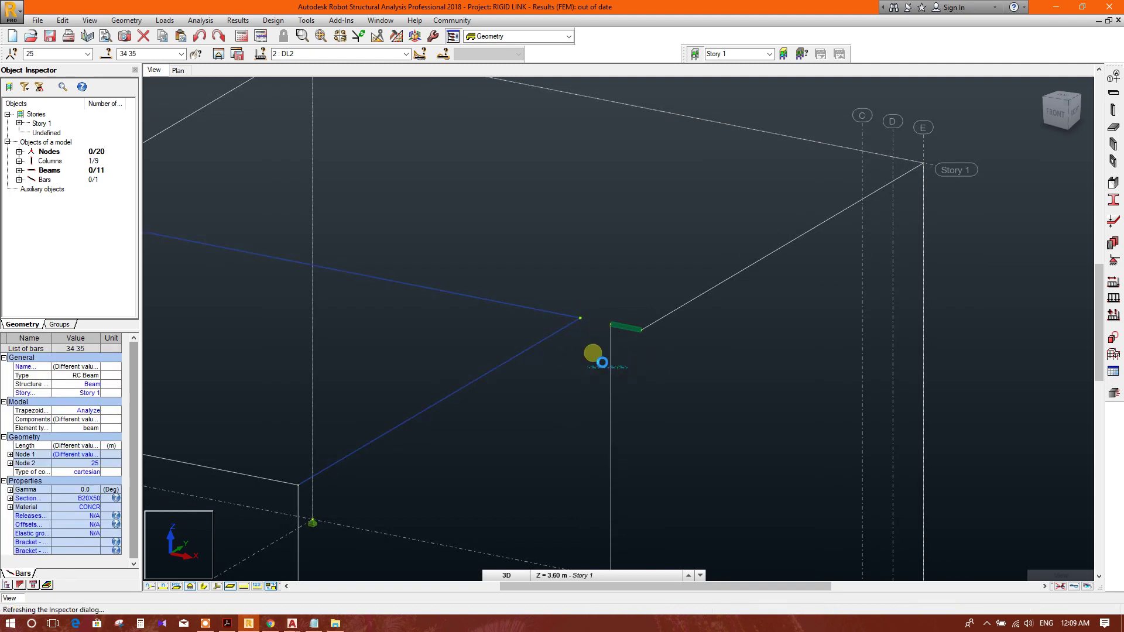
{"action": "left_click", "coordinate": [613, 341]}
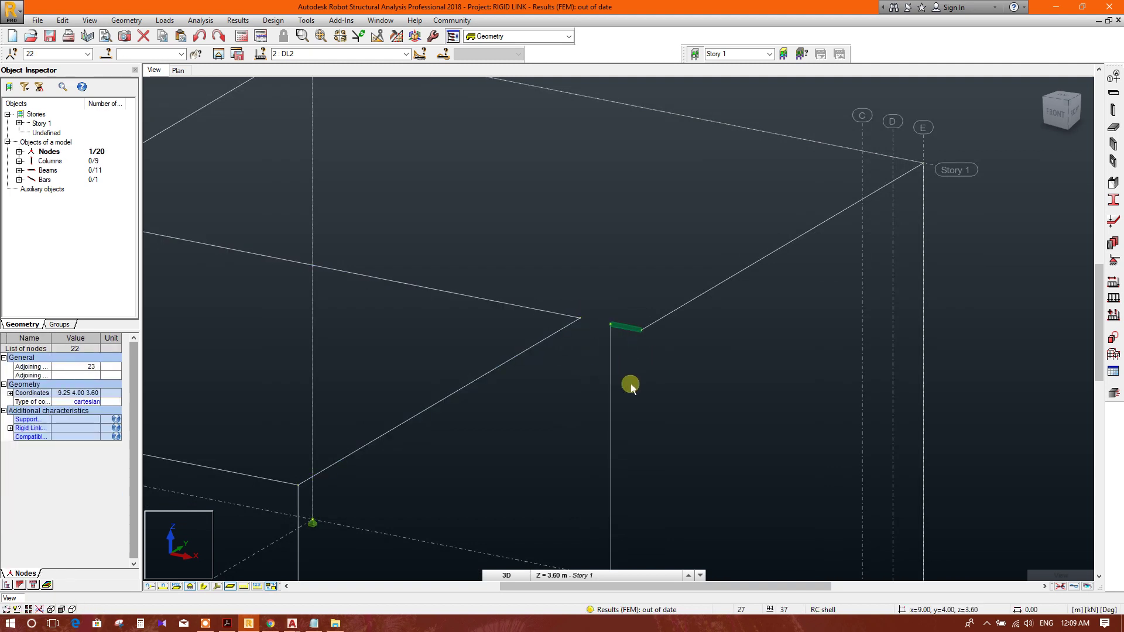
{"action": "left_click_drag", "start_coordinate": [574, 391], "coordinate": [581, 345]}
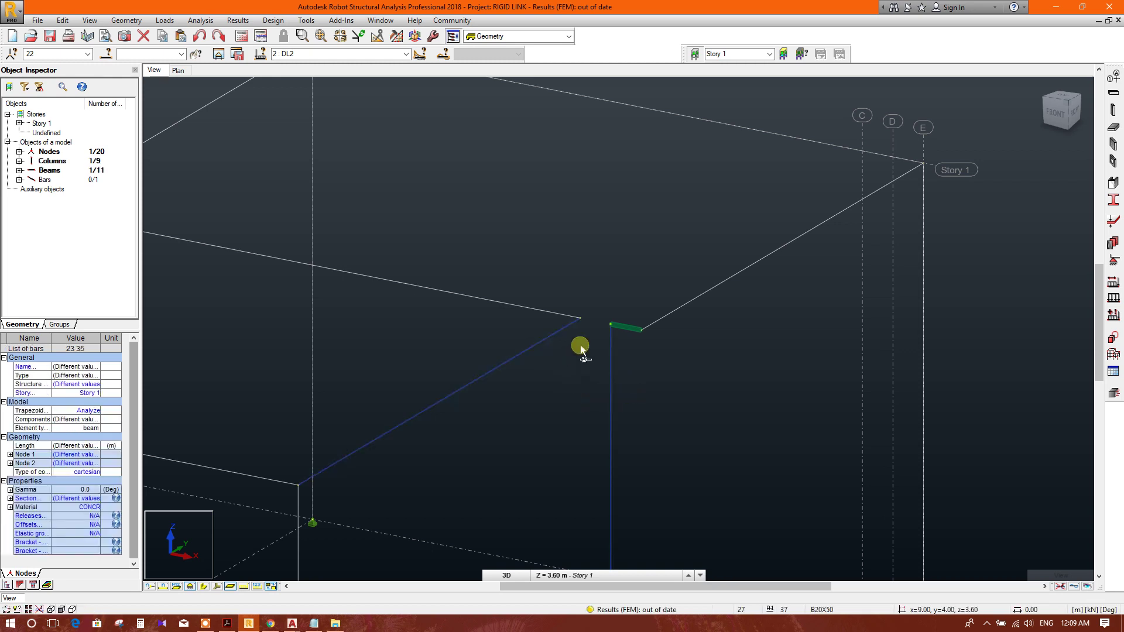
{"action": "left_click", "coordinate": [568, 293]}
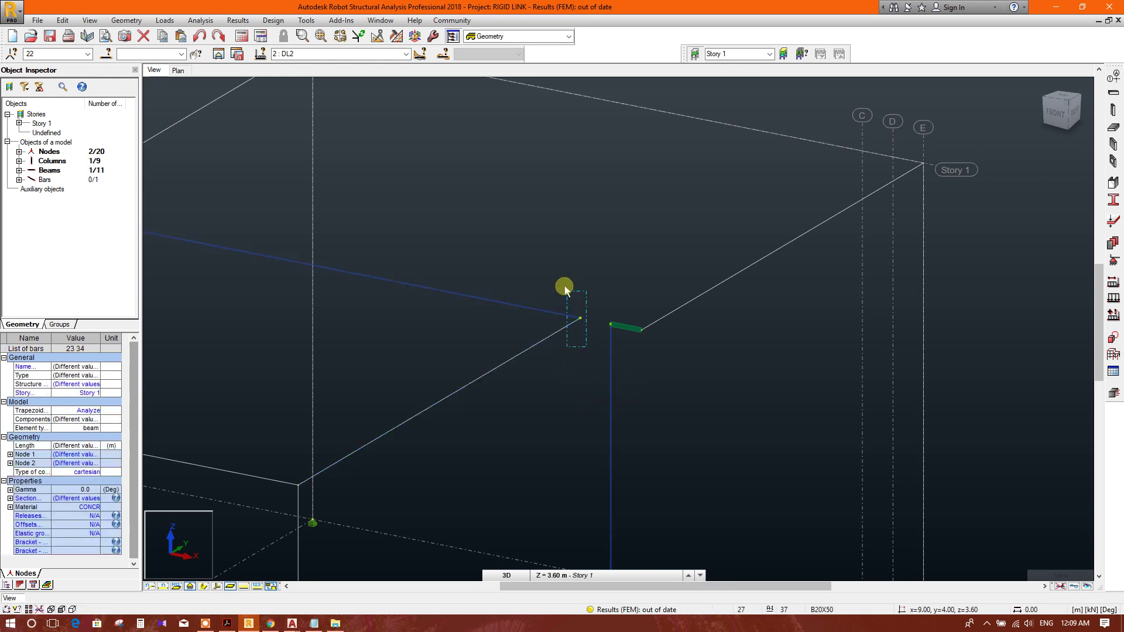
{"action": "left_click", "coordinate": [555, 335], "text": "ctrl"}
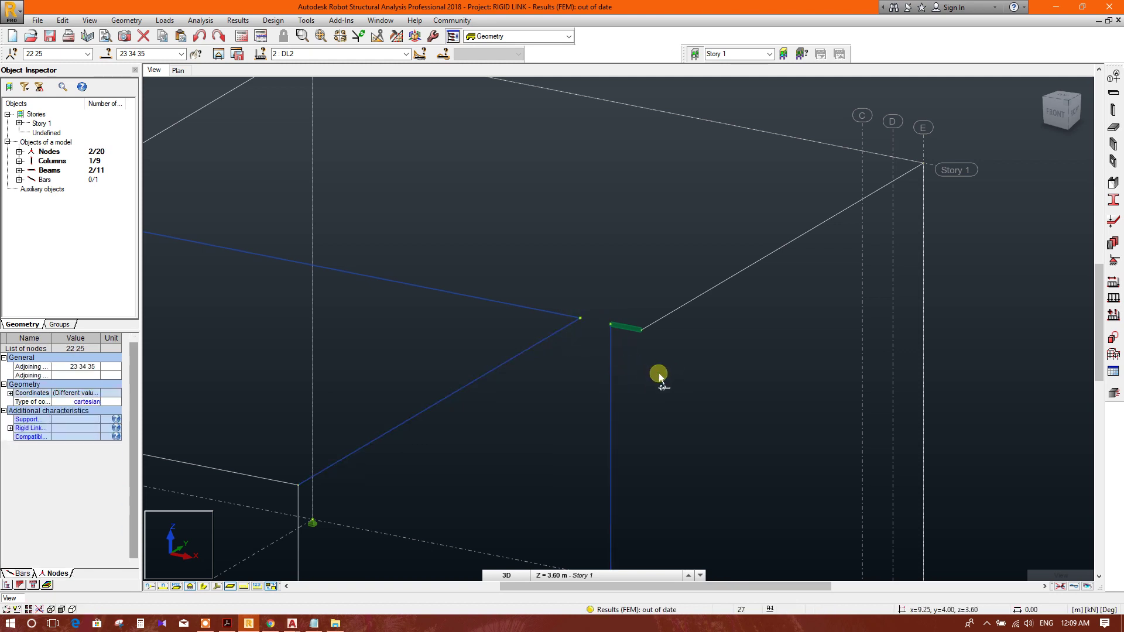
{"action": "scroll", "coordinate": [588, 319], "scroll_direction": "up", "scroll_amount": 2}
{"action": "scroll", "coordinate": [527, 305], "scroll_direction": "down", "scroll_amount": 2}
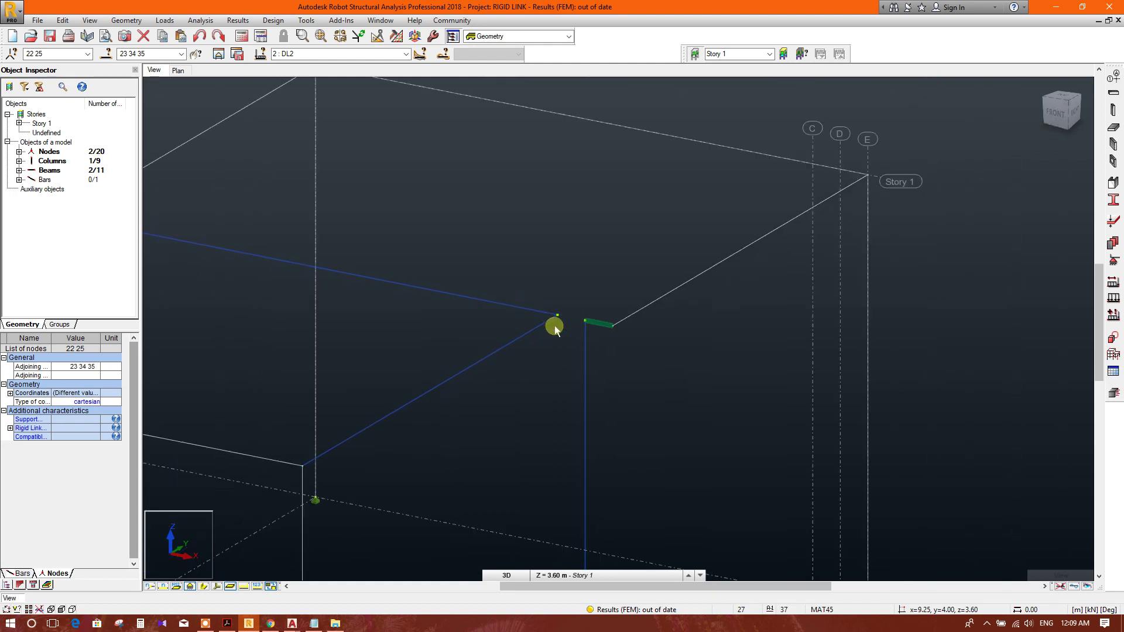
{"action": "left_click", "coordinate": [62, 19]}
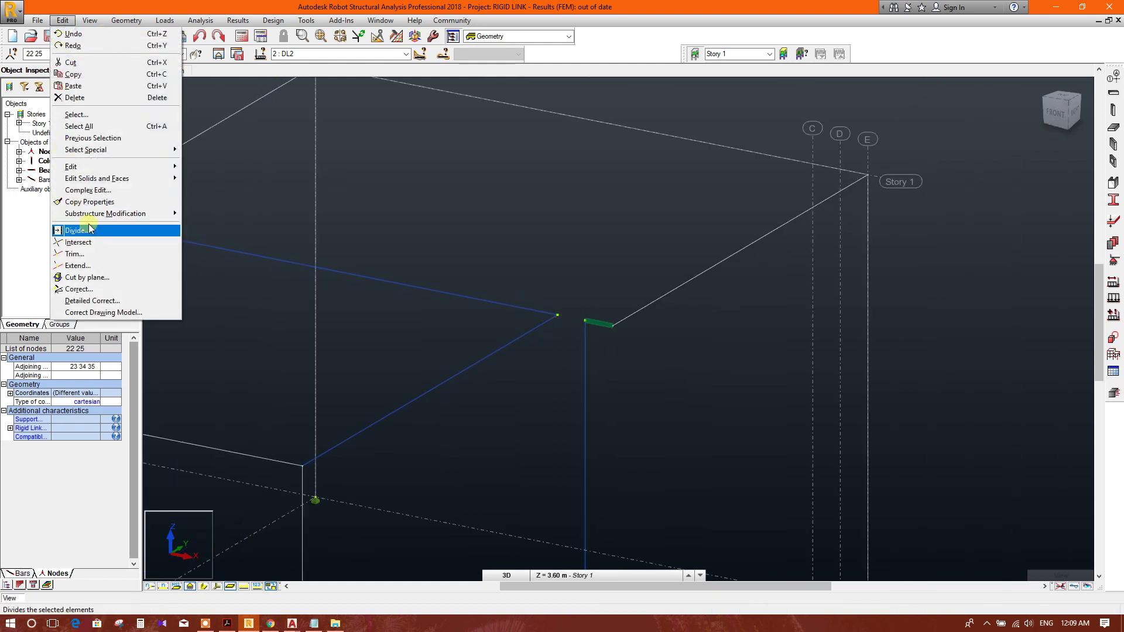
- Apply the rigid-link drawing model correction to the selected bars, then select beam 36 beyond the link
{"action": "left_click", "coordinate": [111, 315]}
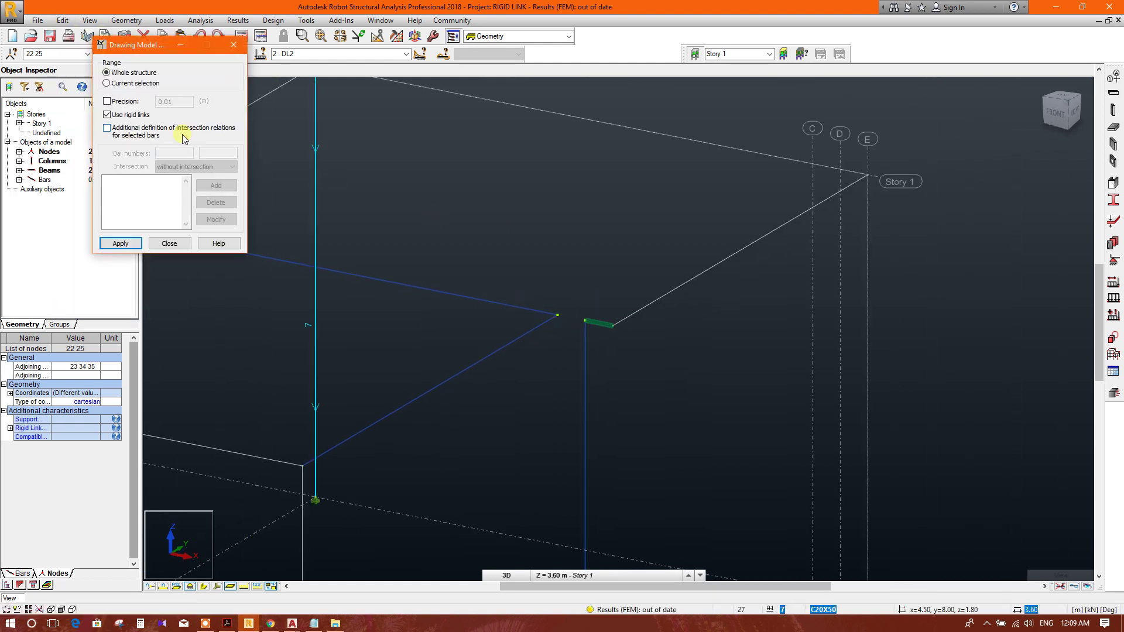
{"action": "left_click", "coordinate": [131, 246]}
{"action": "left_click", "coordinate": [647, 343]}
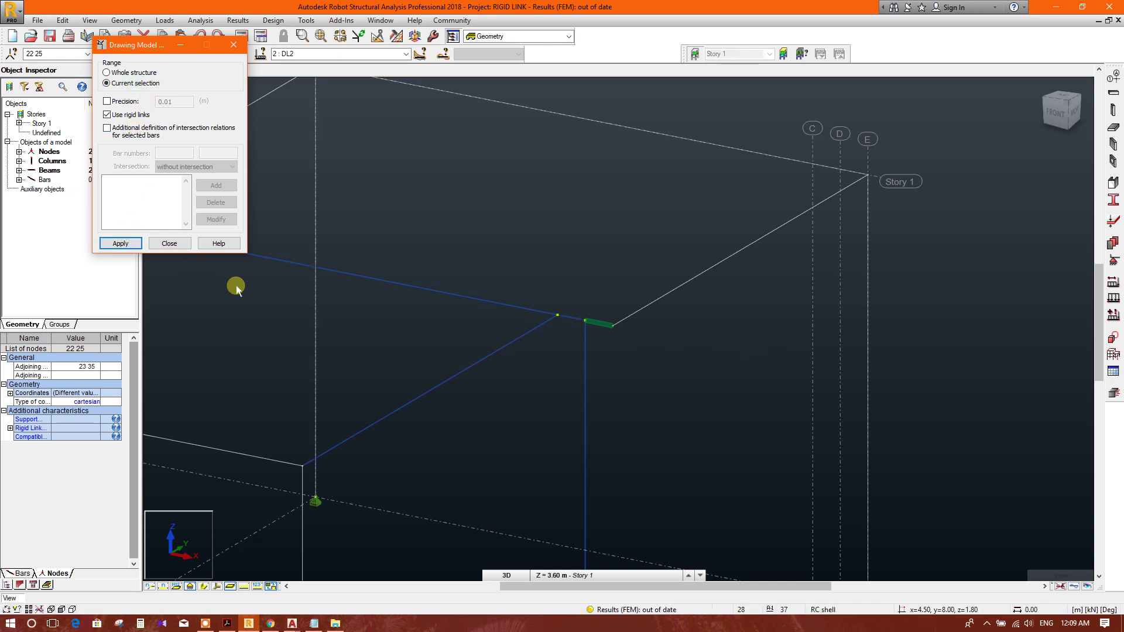
{"action": "left_click", "coordinate": [168, 243]}
{"action": "left_click", "coordinate": [544, 325]}
{"action": "scroll", "coordinate": [577, 317], "scroll_direction": "up", "scroll_amount": 2}
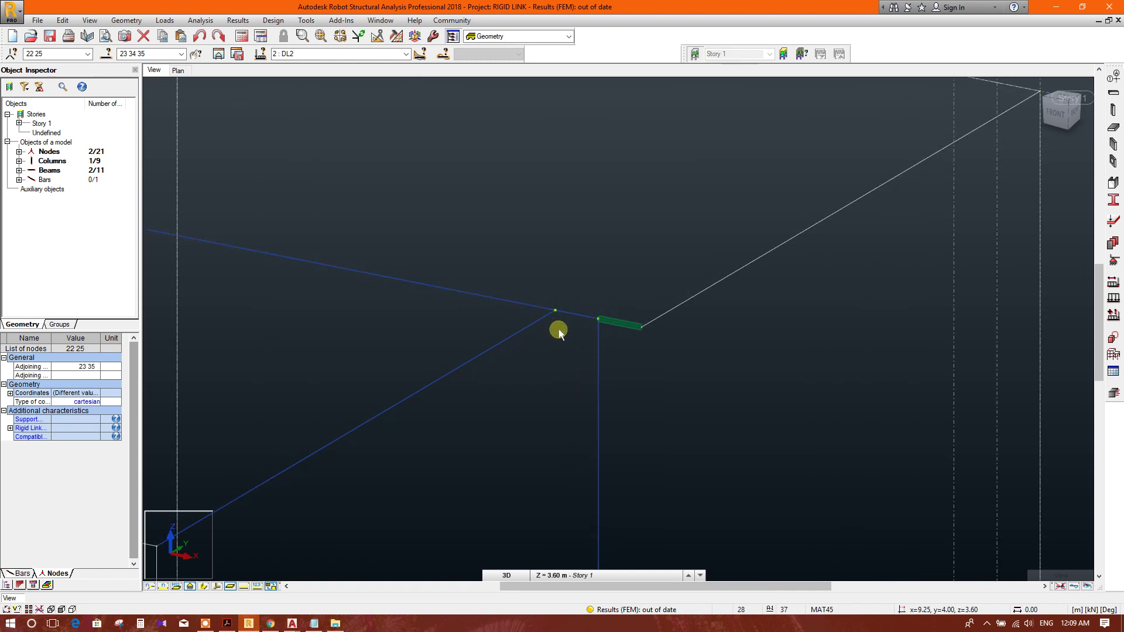
{"action": "left_click", "coordinate": [559, 329]}
{"action": "scroll", "coordinate": [576, 327], "scroll_direction": "down", "scroll_amount": 1}
{"action": "scroll", "coordinate": [567, 321], "scroll_direction": "up", "scroll_amount": 1}
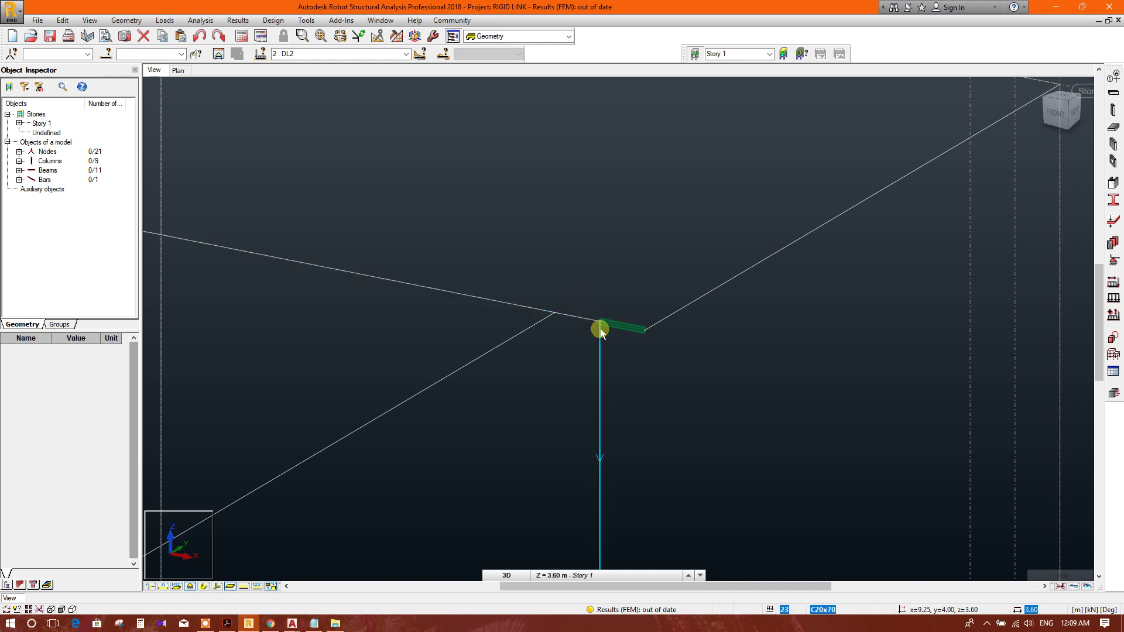
{"action": "scroll", "coordinate": [600, 326], "scroll_direction": "down", "scroll_amount": 1}
{"action": "scroll", "coordinate": [615, 316], "scroll_direction": "up", "scroll_amount": 1}
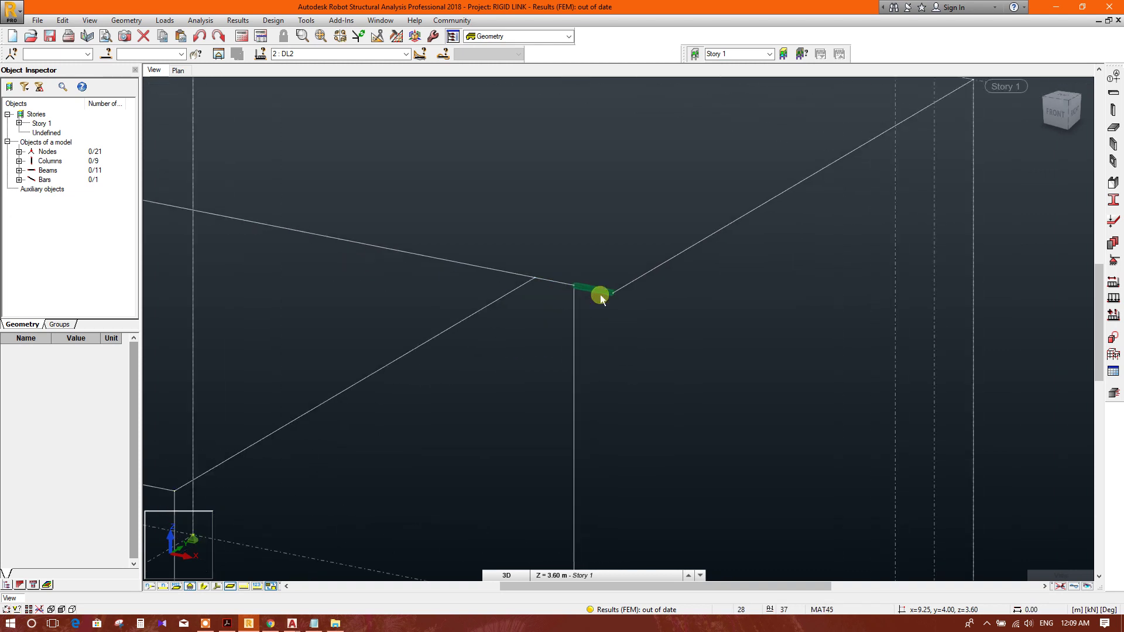
{"action": "scroll", "coordinate": [625, 321], "scroll_direction": "down", "scroll_amount": 1}
{"action": "scroll", "coordinate": [617, 328], "scroll_direction": "up", "scroll_amount": 1}
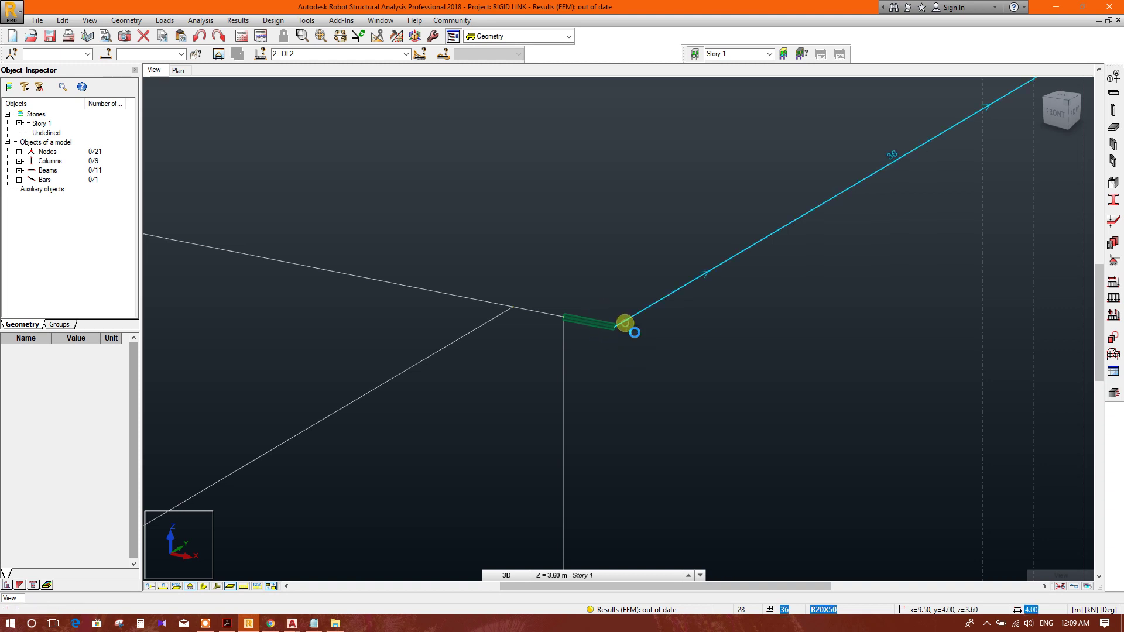
{"action": "left_click", "coordinate": [625, 323]}
- With column 23 and beam 36 selected, edit the PIN-PINRGD LINK release and clear its Ry release
{"action": "left_click", "coordinate": [565, 339], "text": "ctrl"}
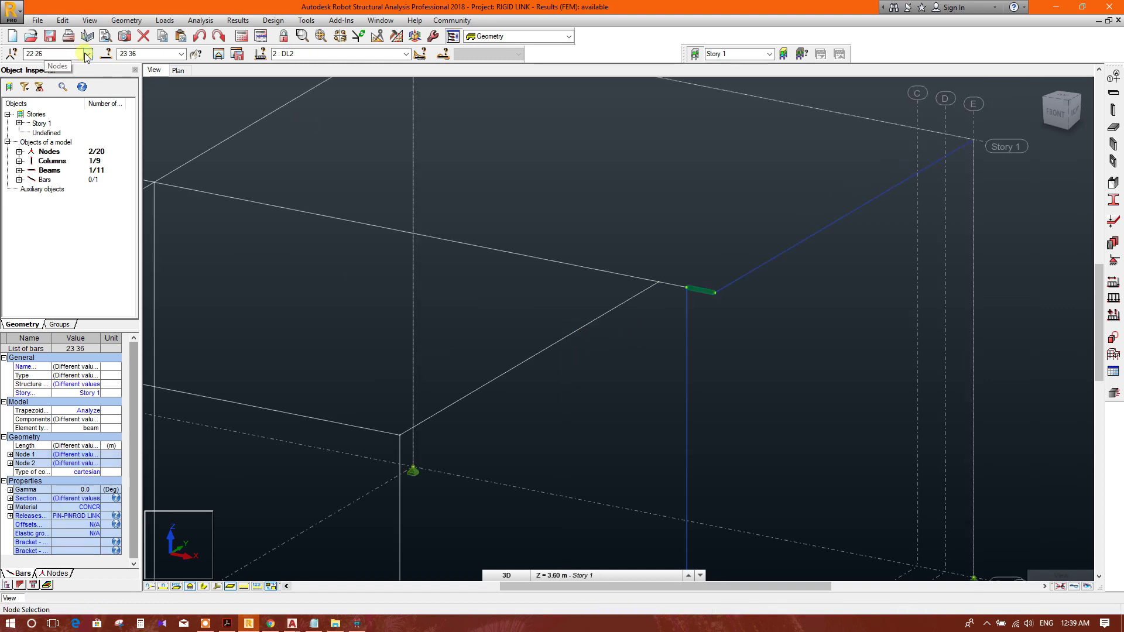
{"action": "left_click", "coordinate": [62, 20]}
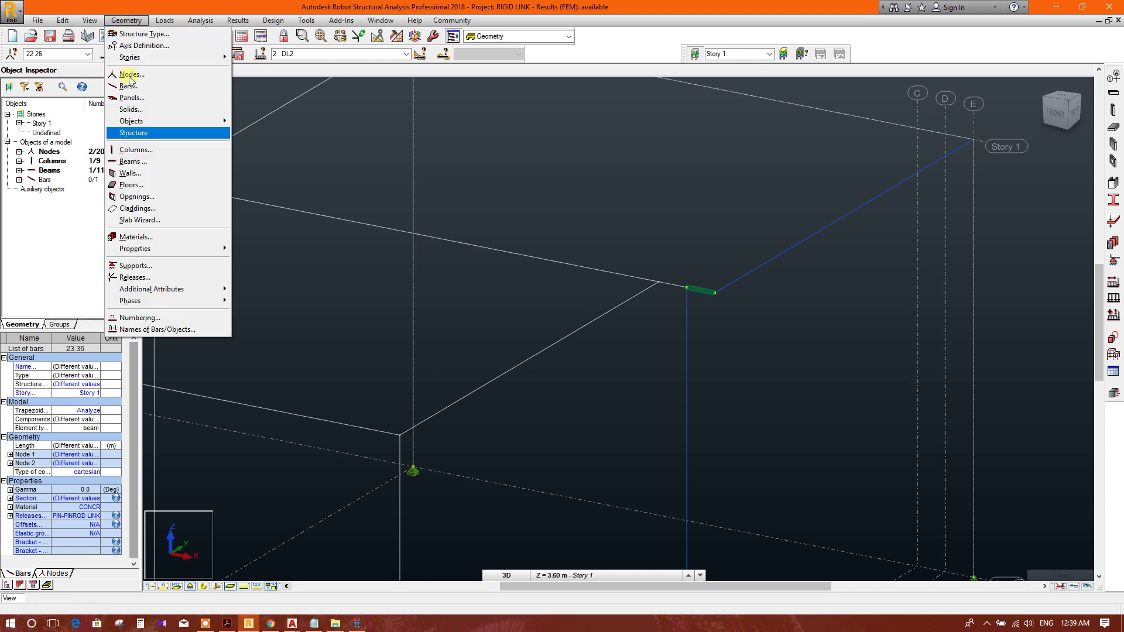
{"action": "mouse_move", "coordinate": [126, 20]}
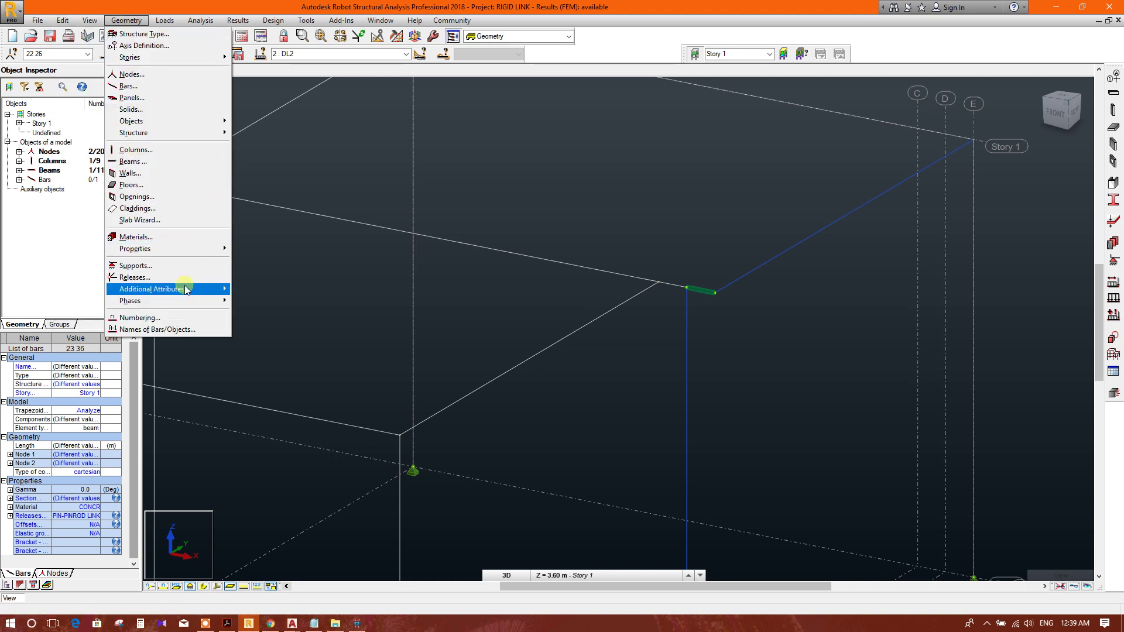
{"action": "left_click", "coordinate": [179, 280]}
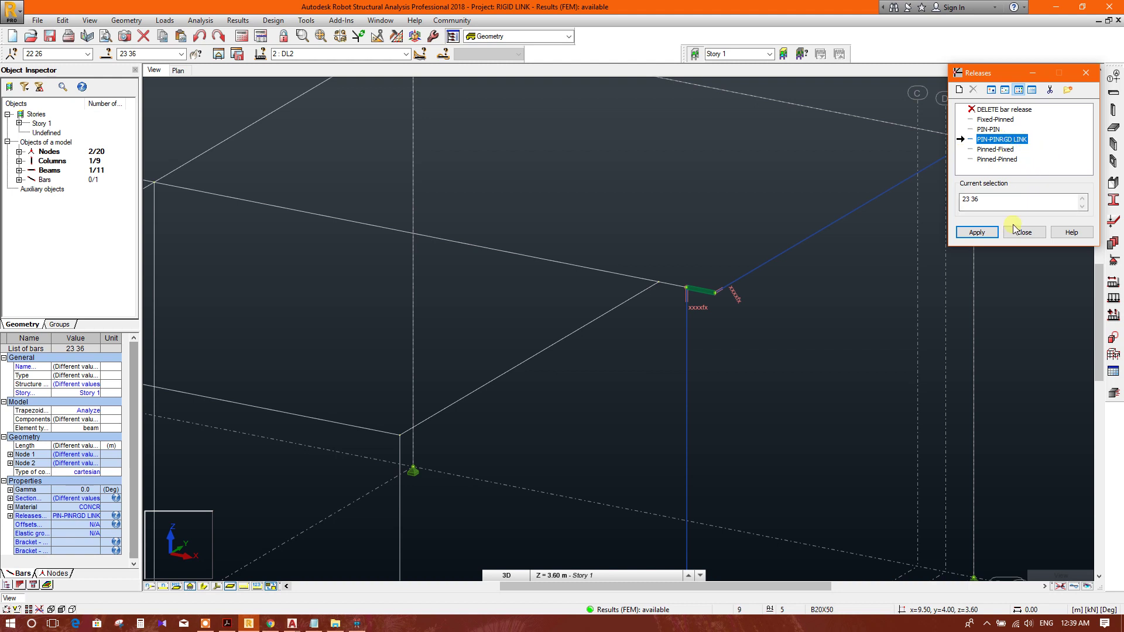
{"action": "double_click", "coordinate": [1010, 145]}
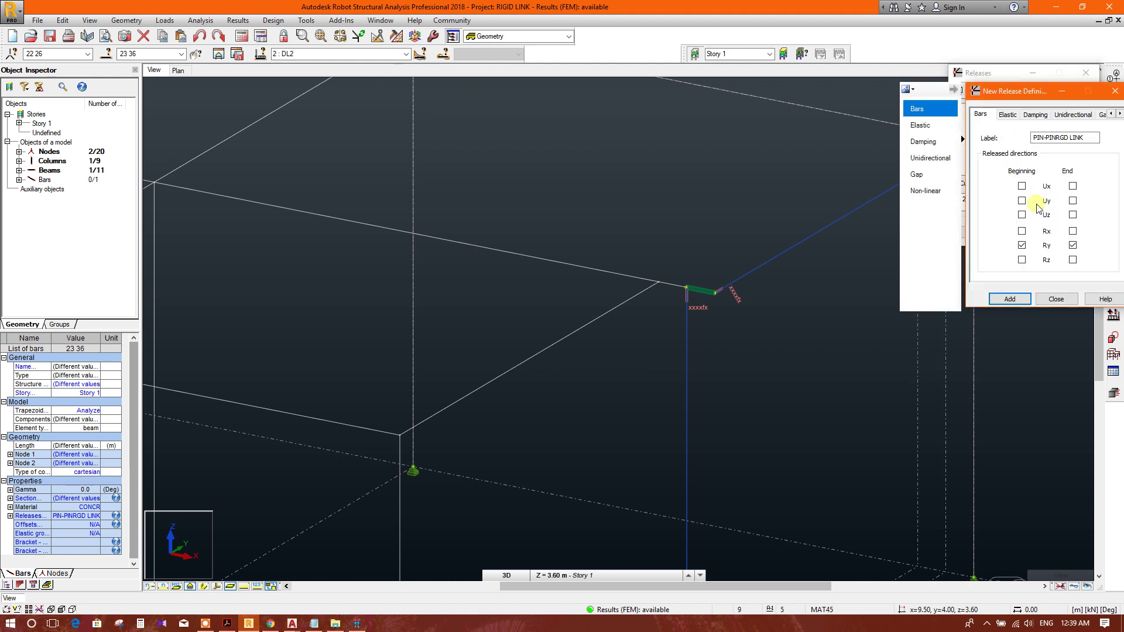
{"action": "left_click", "coordinate": [1073, 246]}
{"action": "left_click", "coordinate": [178, 70]}
{"action": "scroll", "coordinate": [714, 336], "scroll_direction": "up", "scroll_amount": 1}
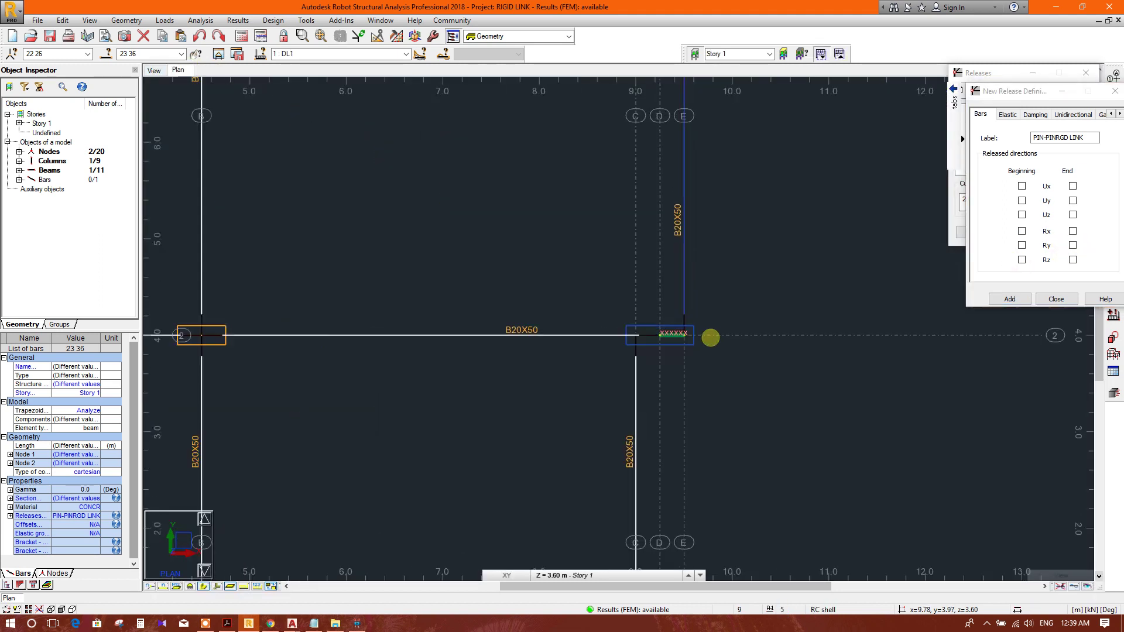
{"action": "scroll", "coordinate": [707, 325], "scroll_direction": "up", "scroll_amount": 1}
{"action": "scroll", "coordinate": [686, 348], "scroll_direction": "up", "scroll_amount": 1}
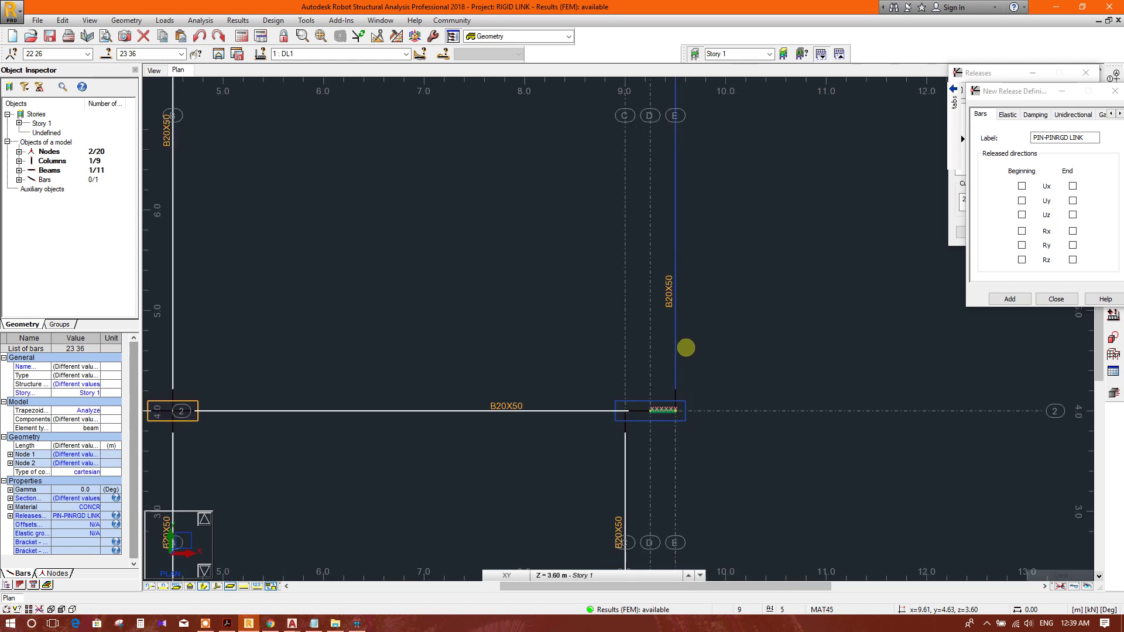
{"action": "scroll", "coordinate": [686, 349], "scroll_direction": "down", "scroll_amount": 2}
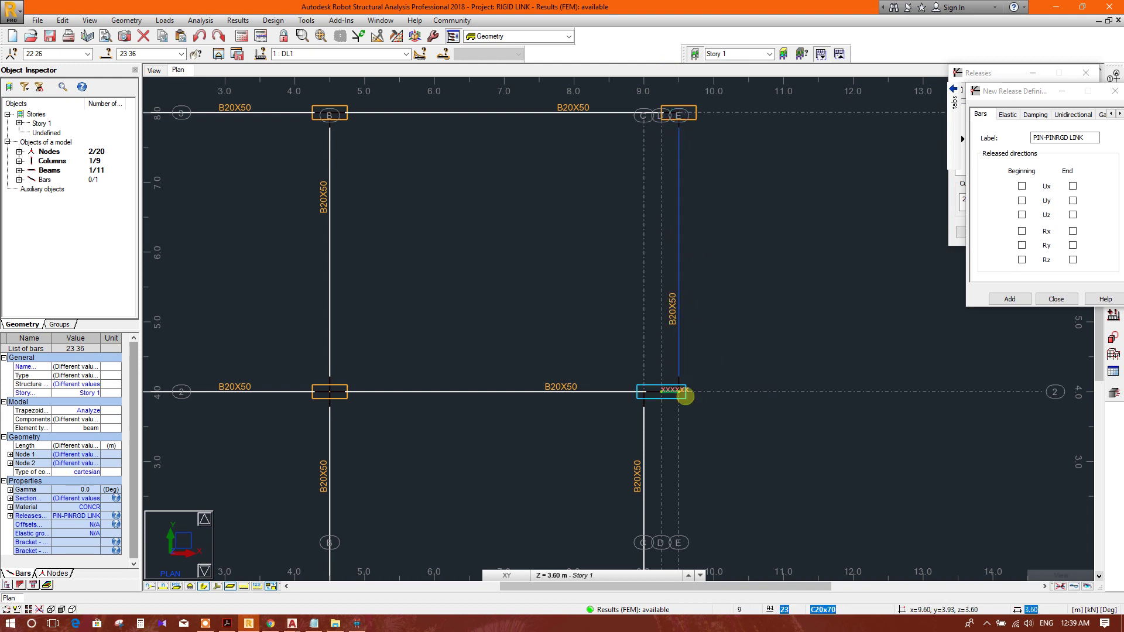
- Save PIN-PINRGD LINK with Rx released at both ends and apply it to bars 23 and 36
{"action": "left_click", "coordinate": [1021, 231]}
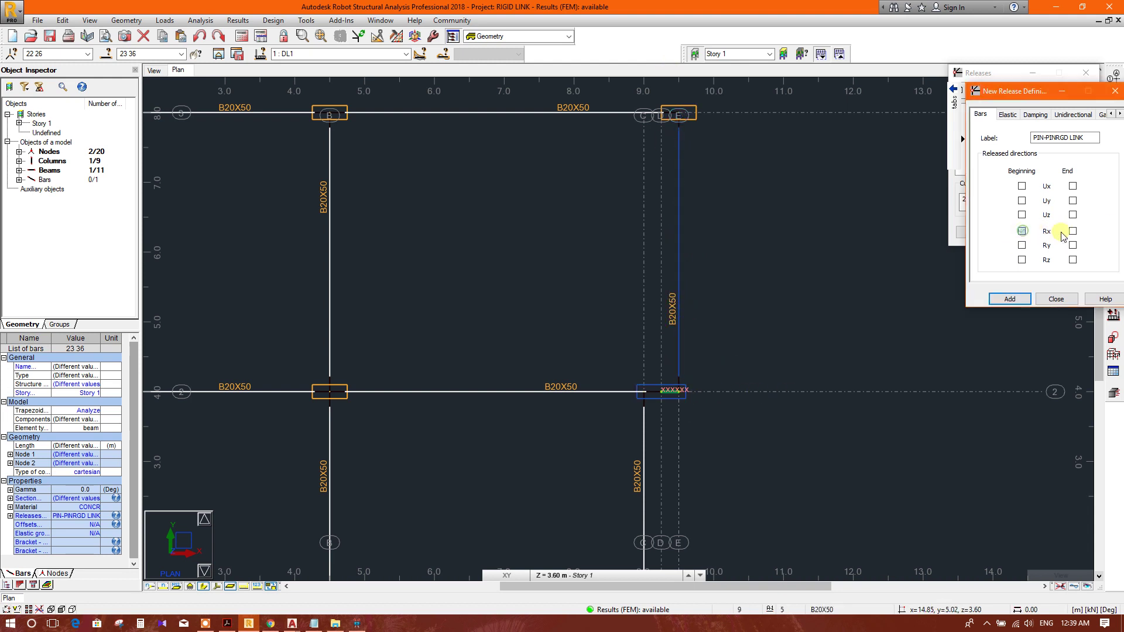
{"action": "left_click", "coordinate": [1073, 232]}
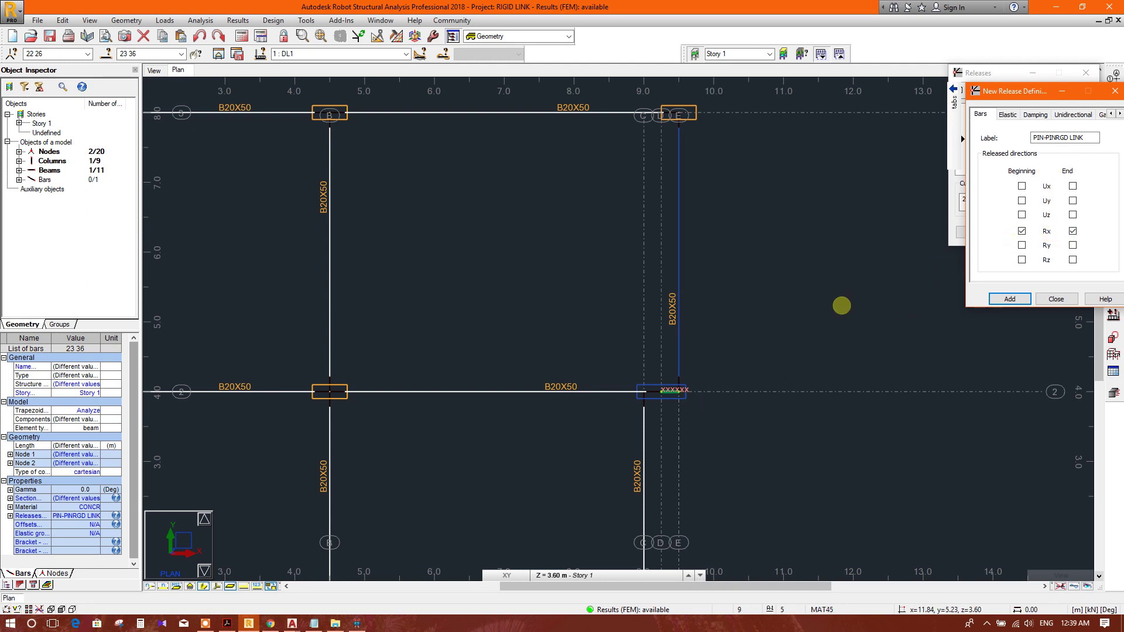
{"action": "left_click", "coordinate": [1015, 300]}
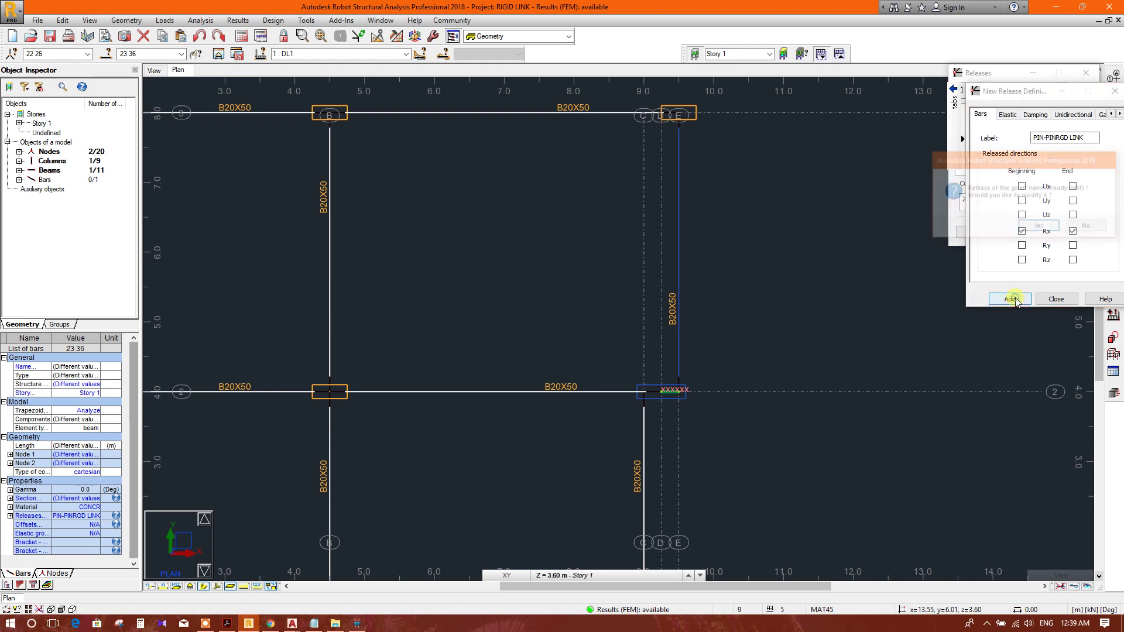
{"action": "left_click", "coordinate": [1034, 229]}
{"action": "left_click", "coordinate": [1054, 300]}
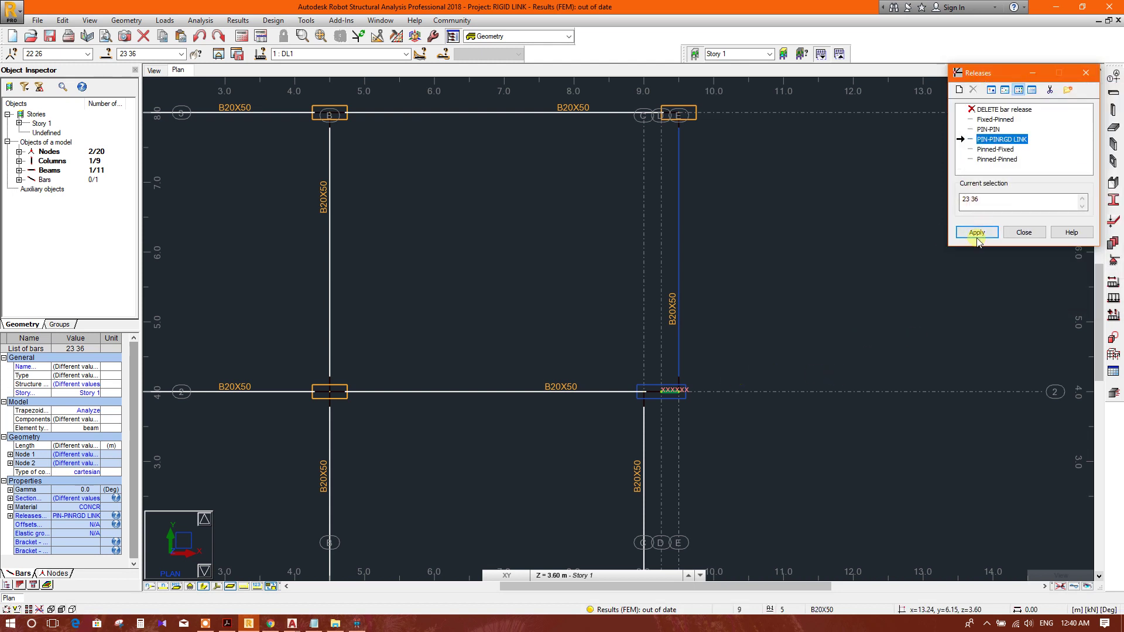
{"action": "left_click", "coordinate": [978, 234]}
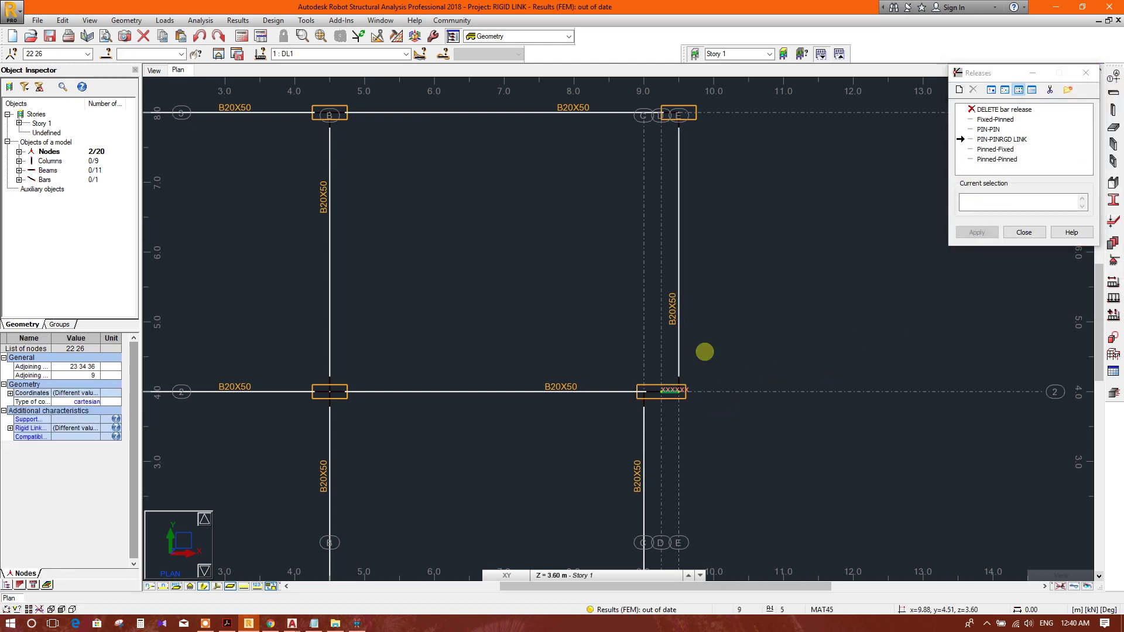
- Orbit into 3D, check column 23's release, and window-select node 21 at its base
{"action": "middle_click_drag", "start_coordinate": [343, 133], "coordinate": [524, 226], "text": "shift"}
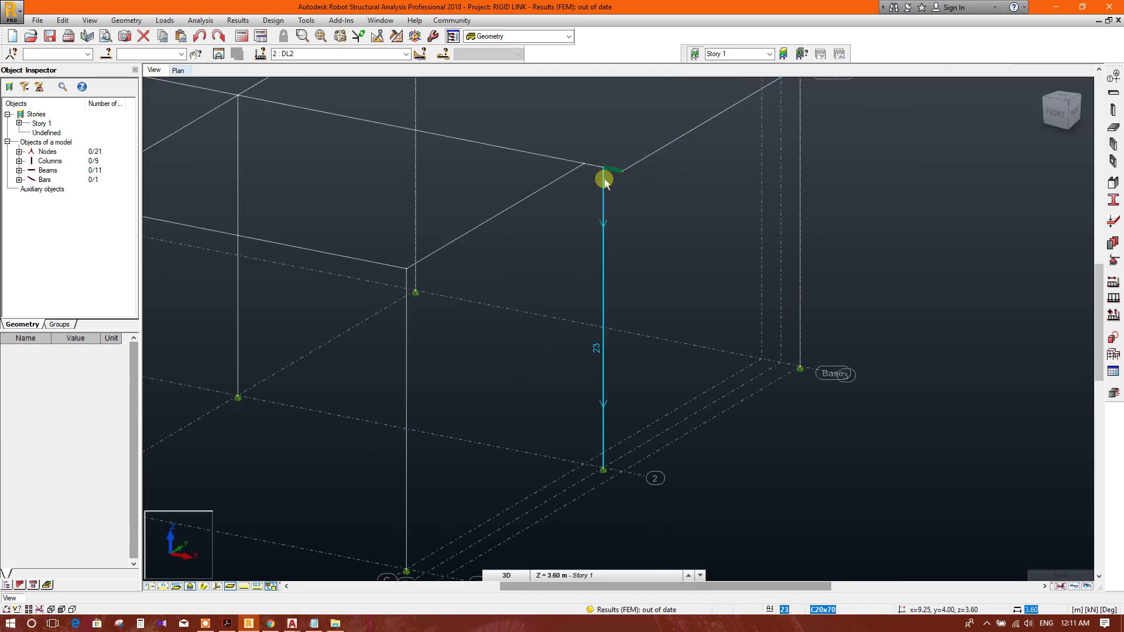
{"action": "left_click", "coordinate": [602, 208]}
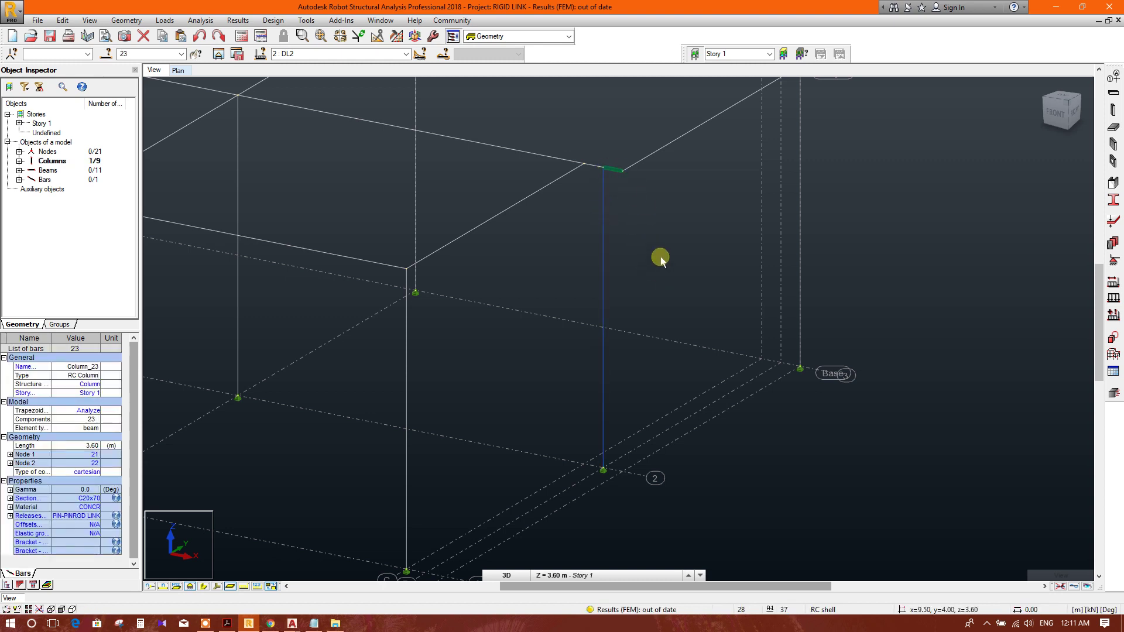
{"action": "left_click", "coordinate": [665, 235]}
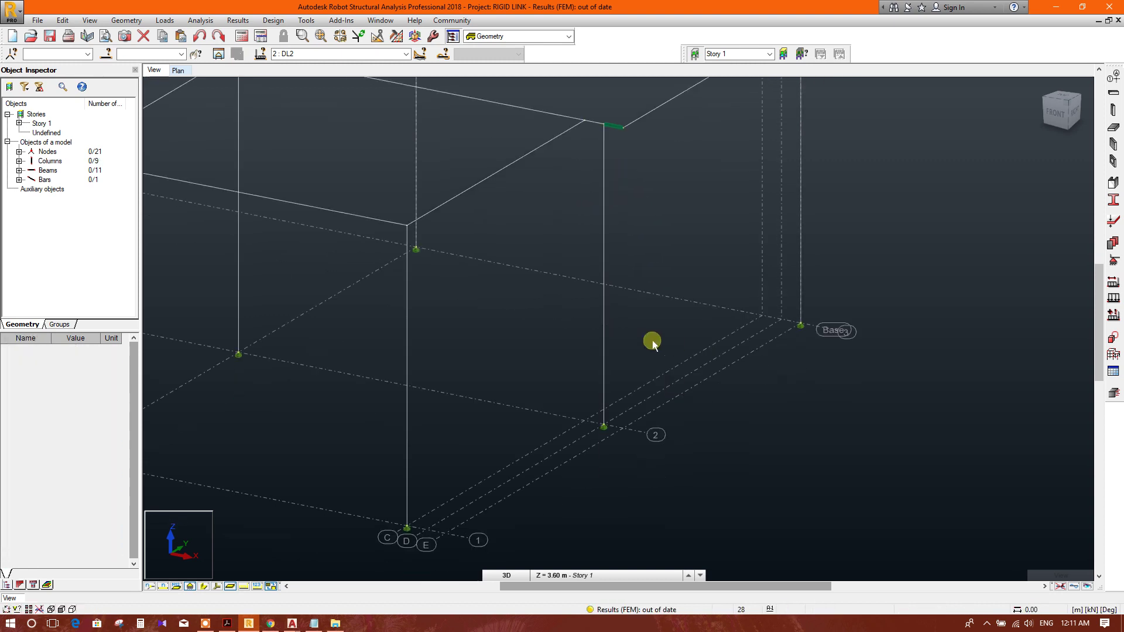
{"action": "middle_click_drag", "start_coordinate": [673, 392], "coordinate": [626, 216]}
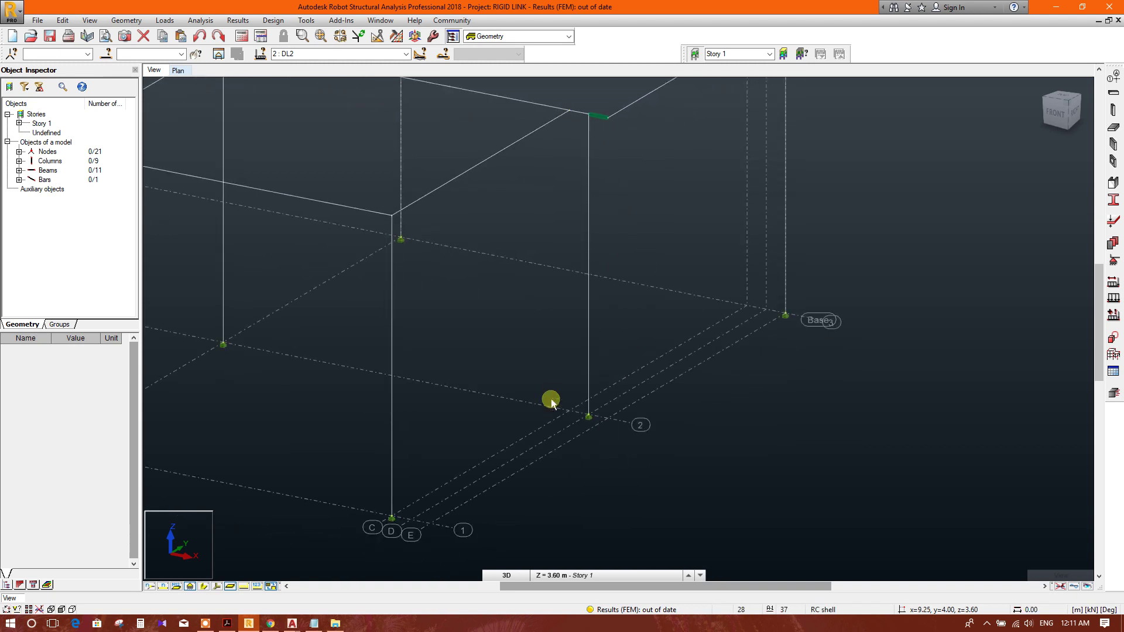
{"action": "left_click_drag", "start_coordinate": [550, 402], "coordinate": [658, 464]}
{"action": "scroll", "coordinate": [591, 436], "scroll_direction": "up", "scroll_amount": 2}
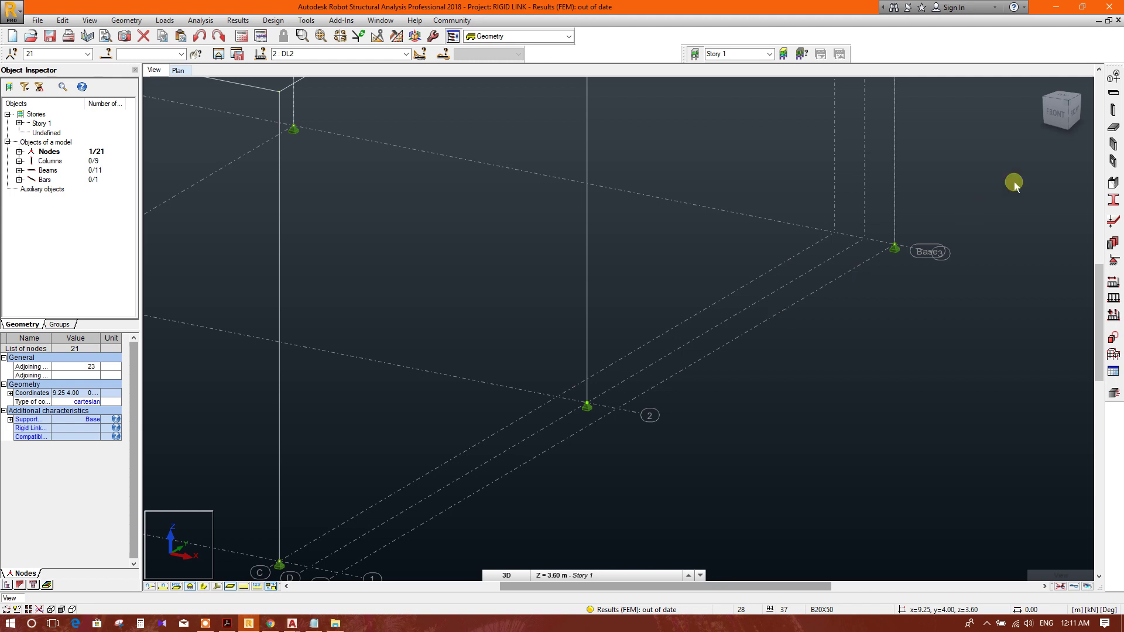
- Assign a Fixed nodal support to node 21 and shift the view down and left
{"action": "left_click", "coordinate": [1113, 261]}
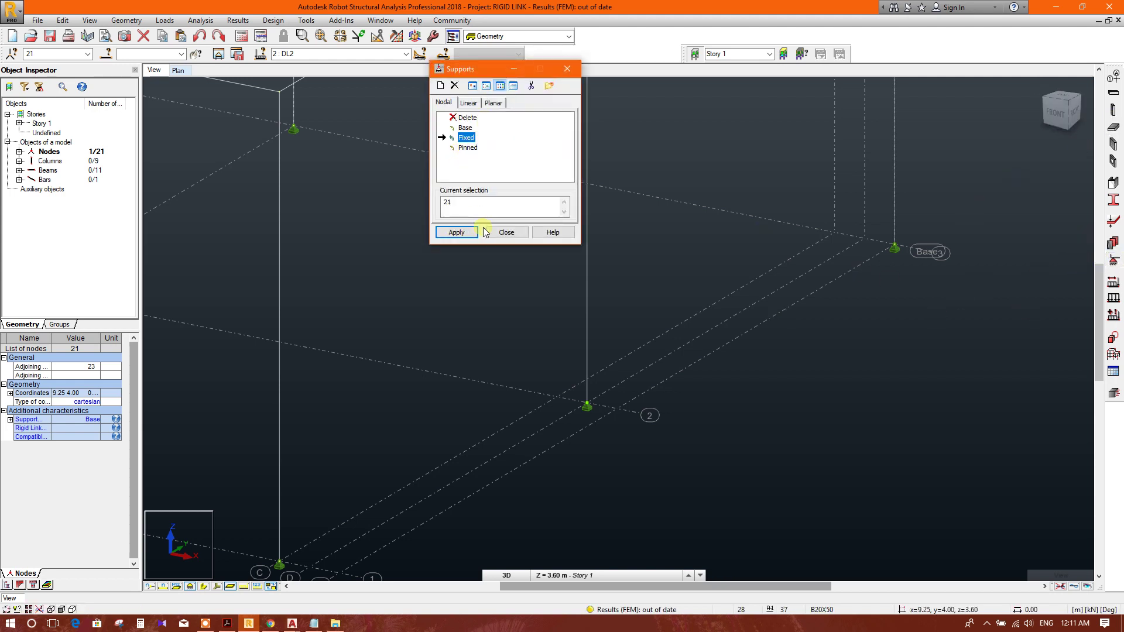
{"action": "left_click", "coordinate": [460, 231]}
{"action": "left_click", "coordinate": [507, 232]}
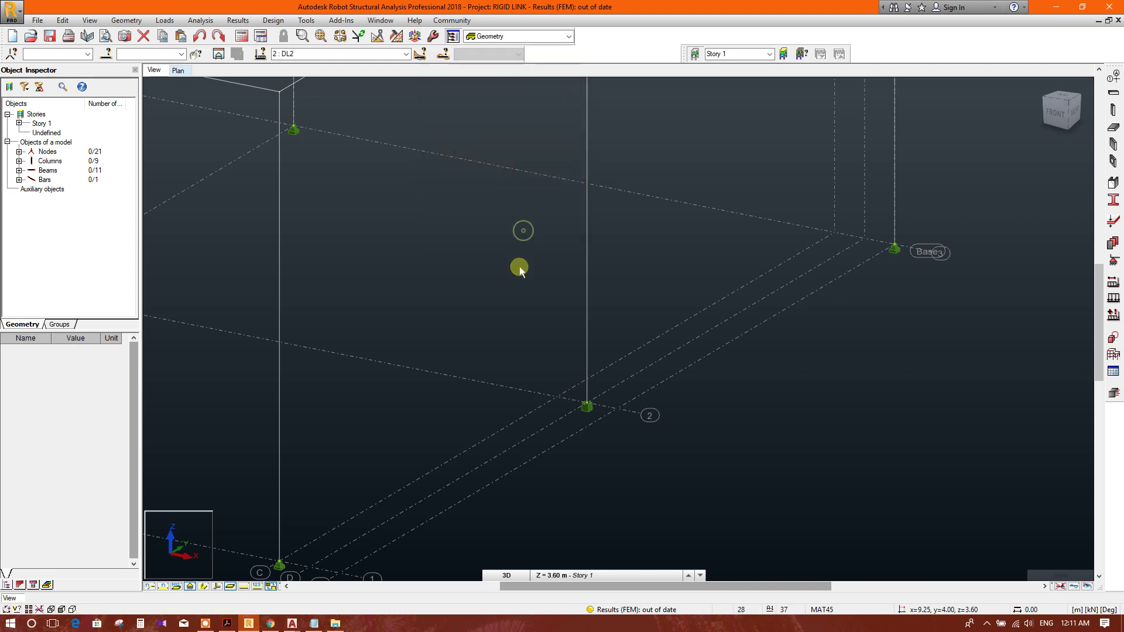
{"action": "scroll", "coordinate": [520, 267], "scroll_direction": "down", "scroll_amount": 1}
{"action": "scroll", "coordinate": [655, 307], "scroll_direction": "down", "scroll_amount": 1}
{"action": "scroll", "coordinate": [611, 356], "scroll_direction": "down", "scroll_amount": 1}
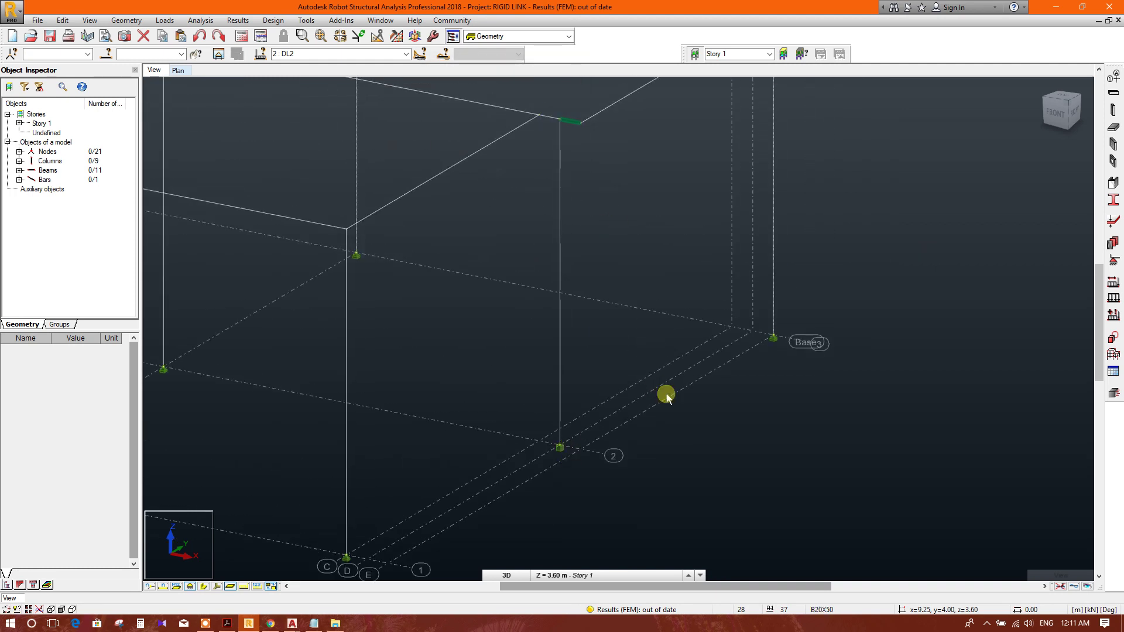
{"action": "middle_click_drag", "start_coordinate": [665, 394], "coordinate": [645, 447]}
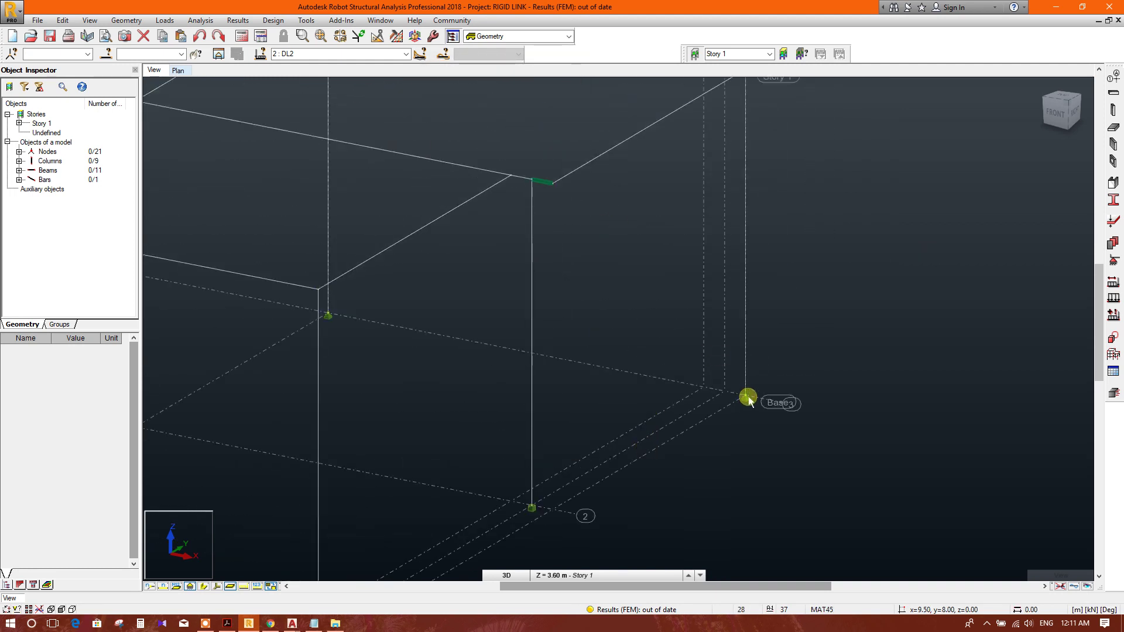
{"action": "middle_click_drag", "start_coordinate": [678, 236], "coordinate": [648, 294]}
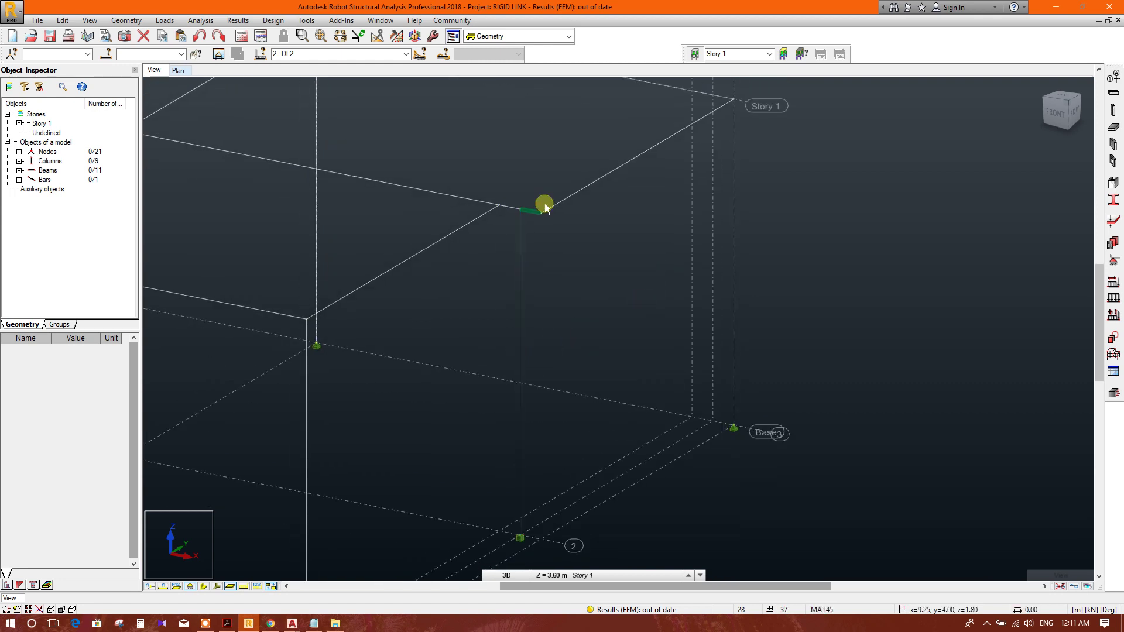
{"action": "middle_click_drag", "start_coordinate": [568, 254], "coordinate": [586, 334]}
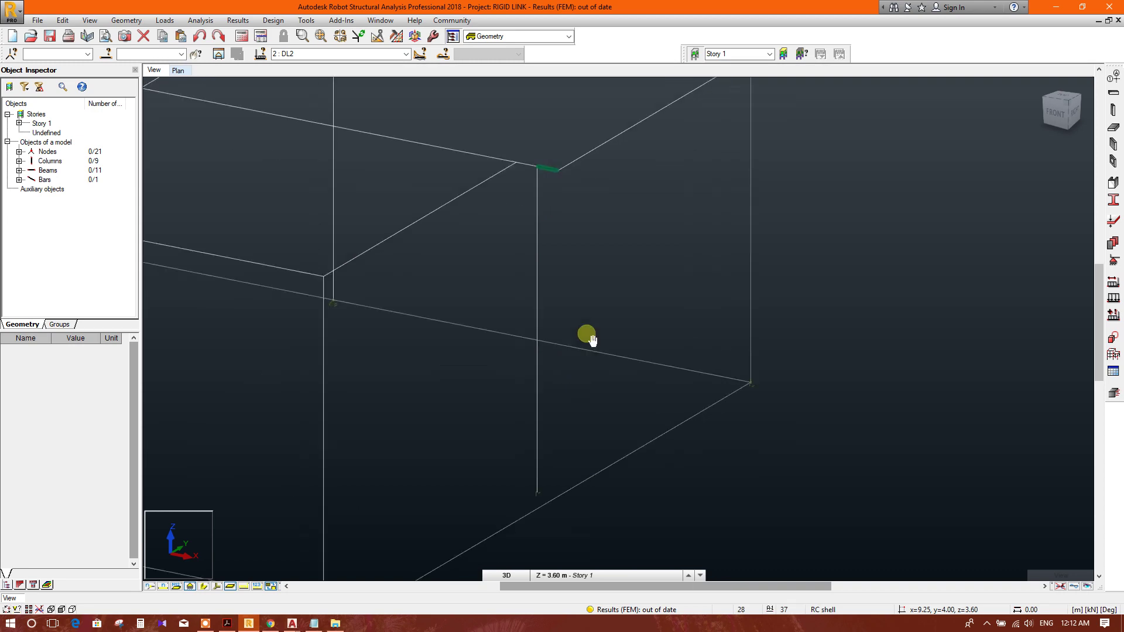
{"action": "middle_click_drag", "start_coordinate": [552, 173], "coordinate": [643, 367]}
{"action": "scroll", "coordinate": [642, 368], "scroll_direction": "down", "scroll_amount": 2}
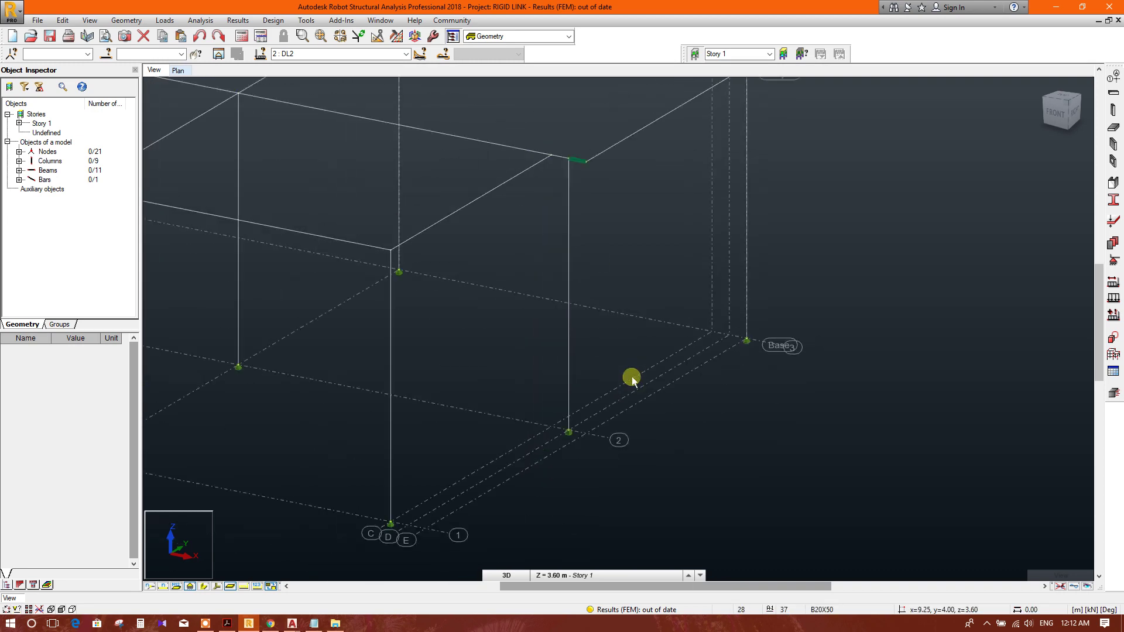
{"action": "scroll", "coordinate": [643, 359], "scroll_direction": "down", "scroll_amount": 2}
{"action": "scroll", "coordinate": [646, 296], "scroll_direction": "down", "scroll_amount": 2}
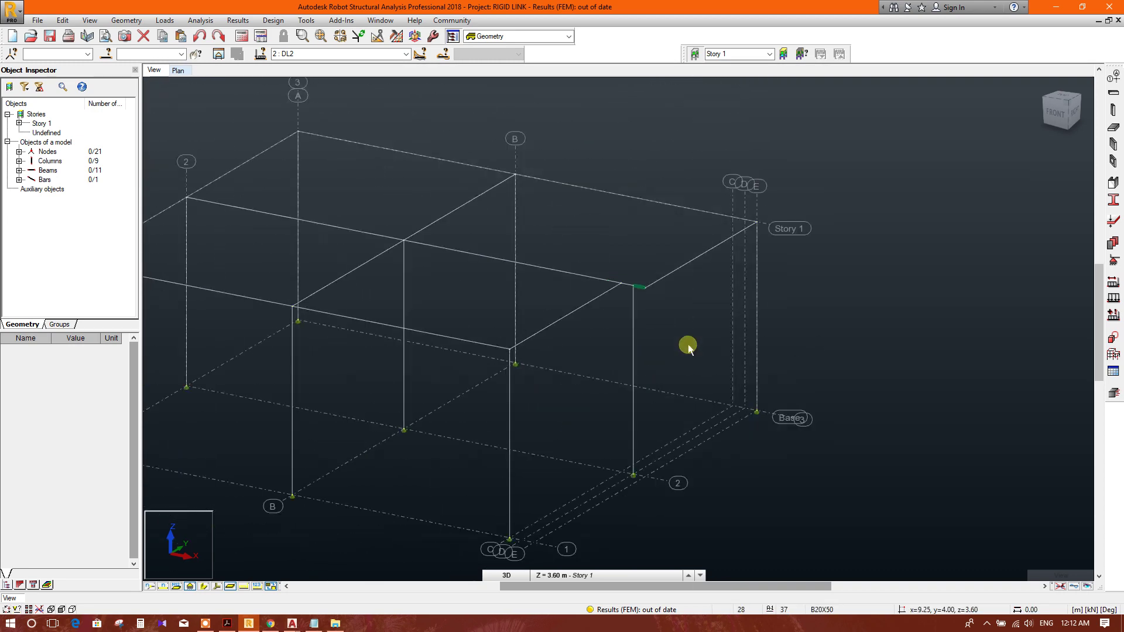
{"action": "scroll", "coordinate": [606, 385], "scroll_direction": "up", "scroll_amount": 1}
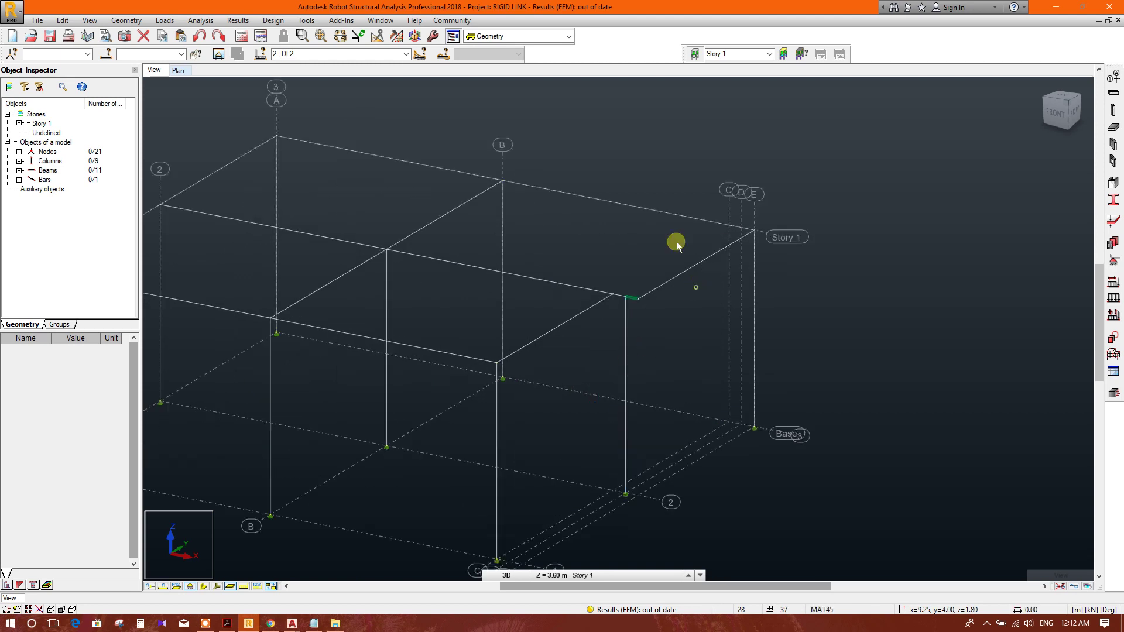
{"action": "left_click", "coordinate": [675, 242]}
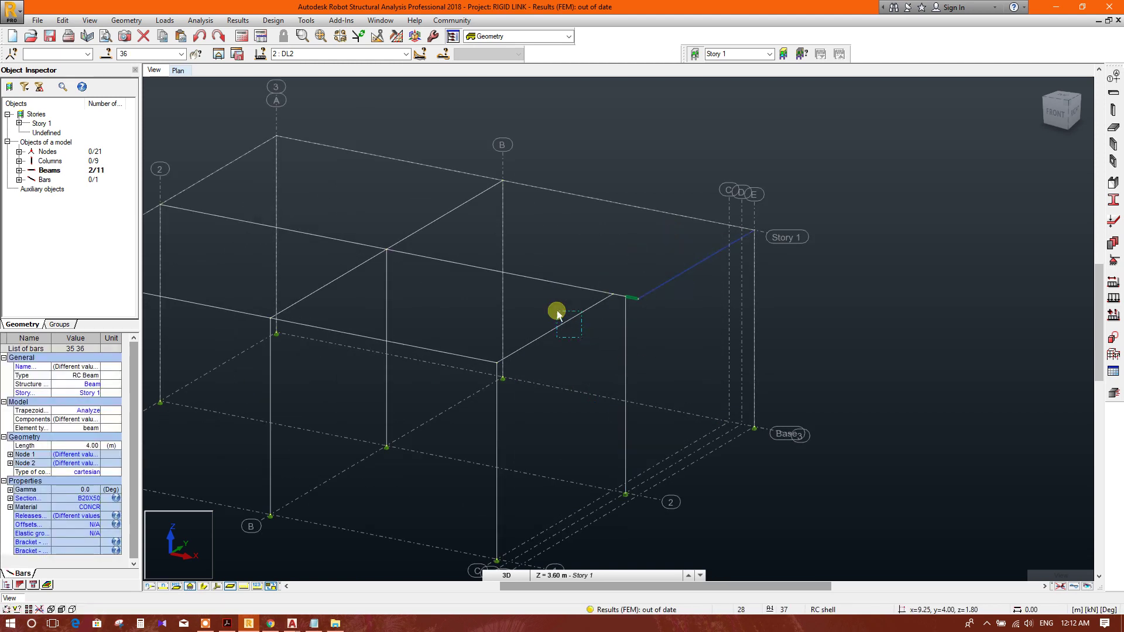
- Define a 5 kN/m uniform Z bar load and apply it to beams 35 and 36
{"action": "left_click", "coordinate": [1113, 260]}
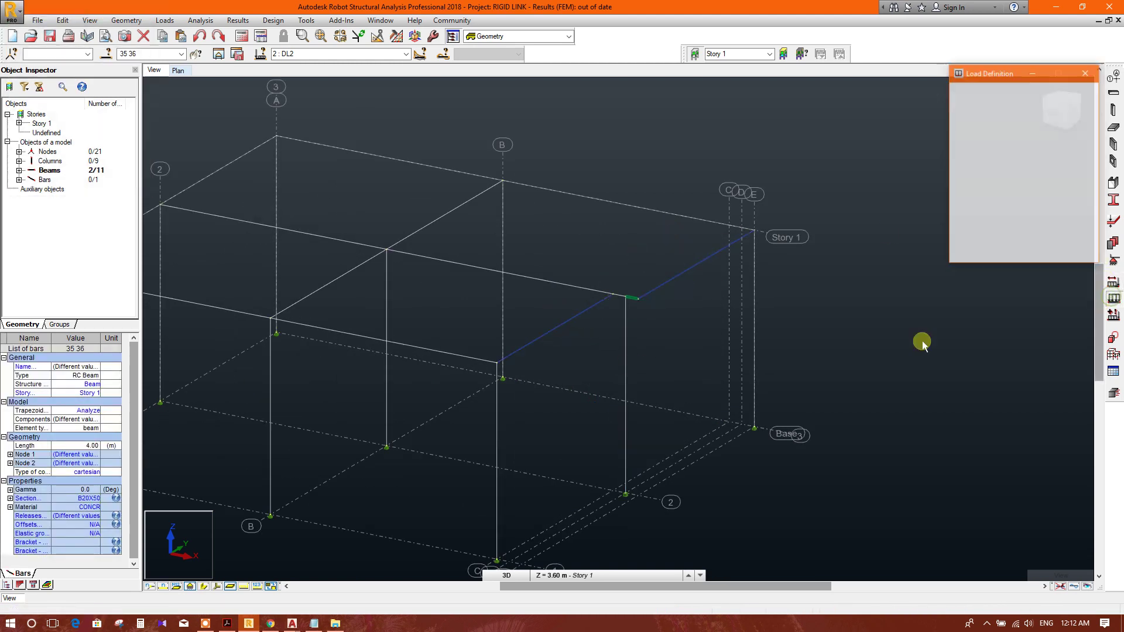
{"action": "left_click", "coordinate": [1017, 129]}
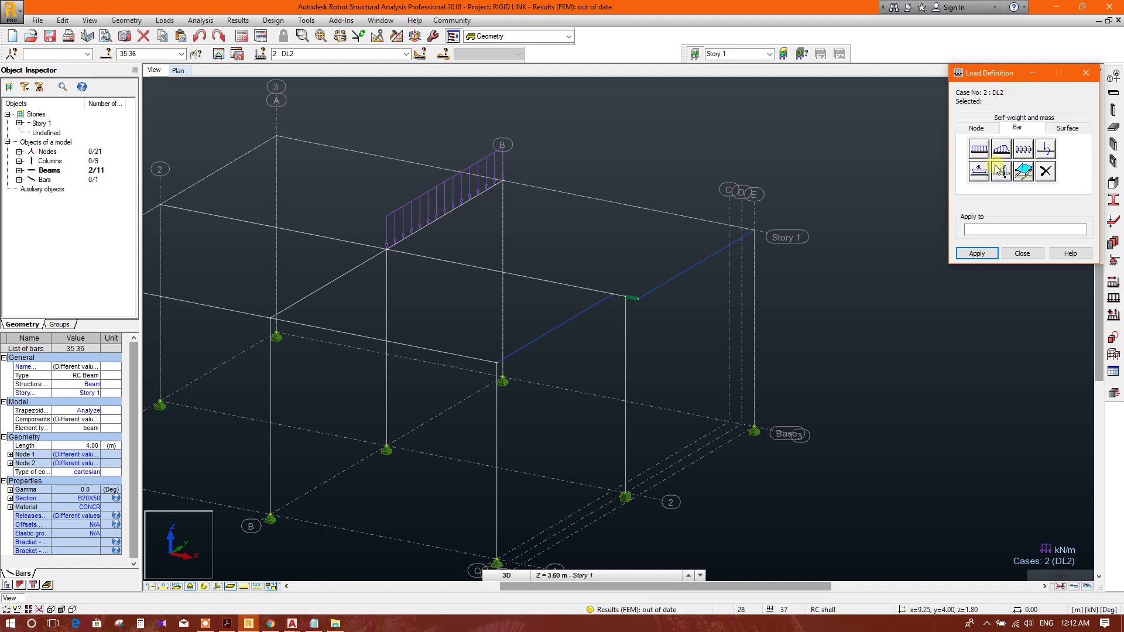
{"action": "left_click", "coordinate": [979, 150]}
{"action": "double_click", "coordinate": [1023, 222]}
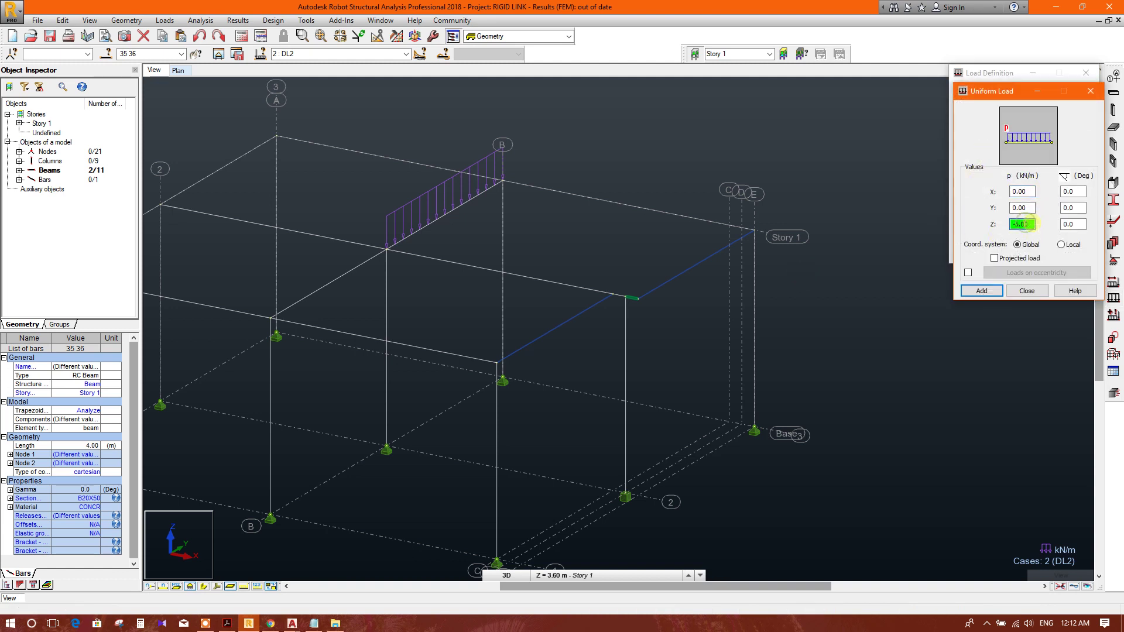
{"action": "left_click", "coordinate": [999, 294]}
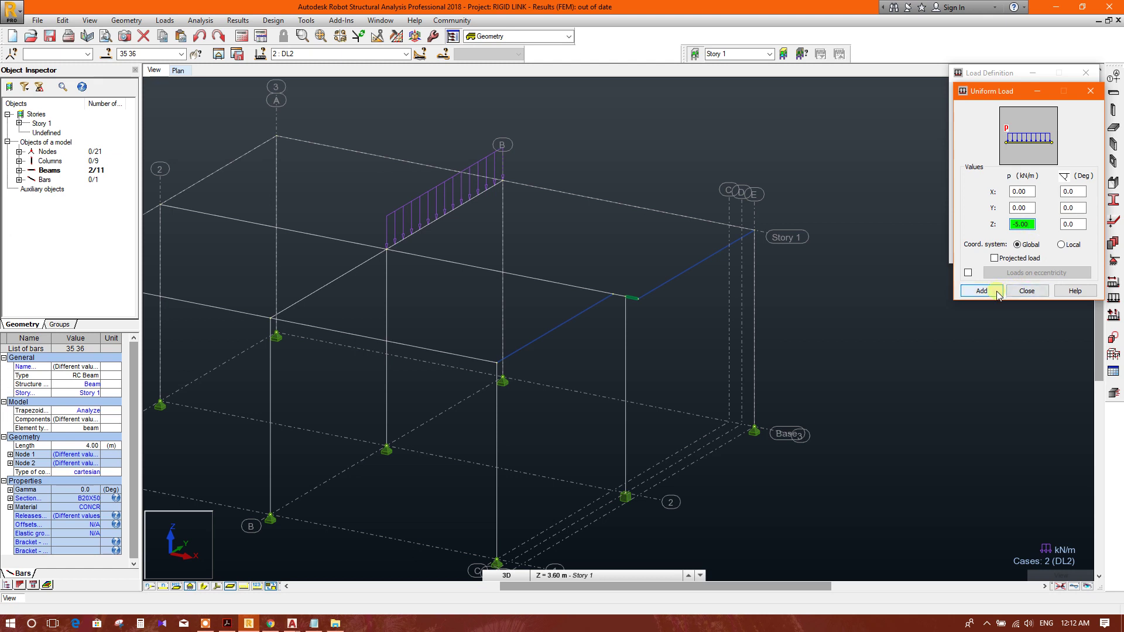
{"action": "left_click", "coordinate": [994, 291]}
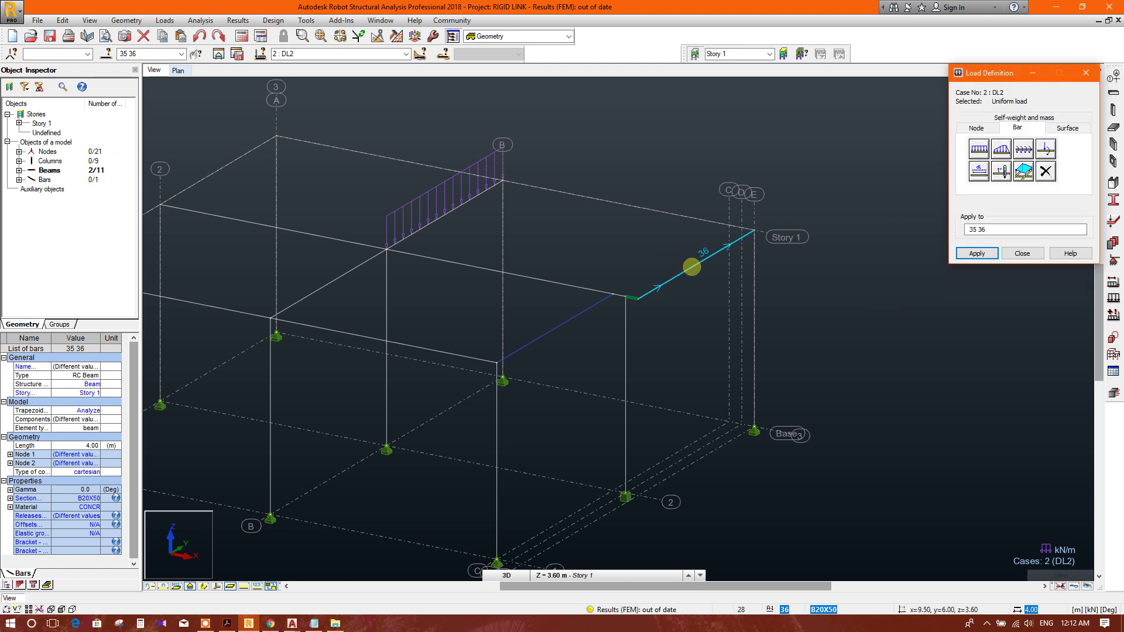
{"action": "left_click", "coordinate": [969, 253]}
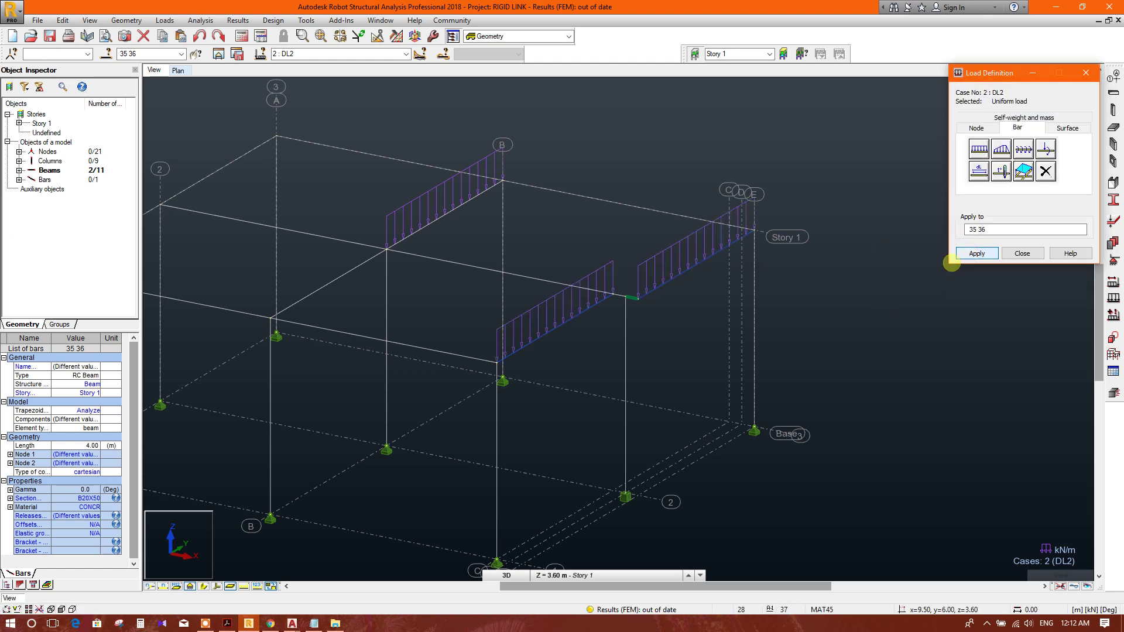
{"action": "left_click", "coordinate": [1023, 253]}
- Reselect beams 35 and 36 and reapply the 5 kN/m uniform load
{"action": "left_click", "coordinate": [536, 311]}
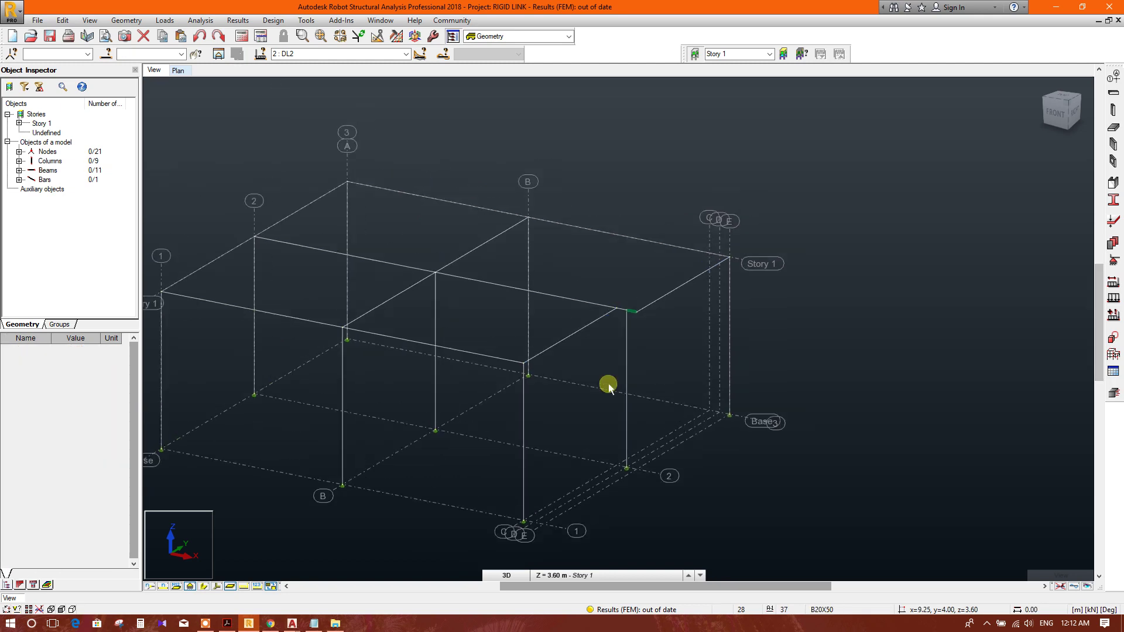
{"action": "left_click", "coordinate": [676, 245]}
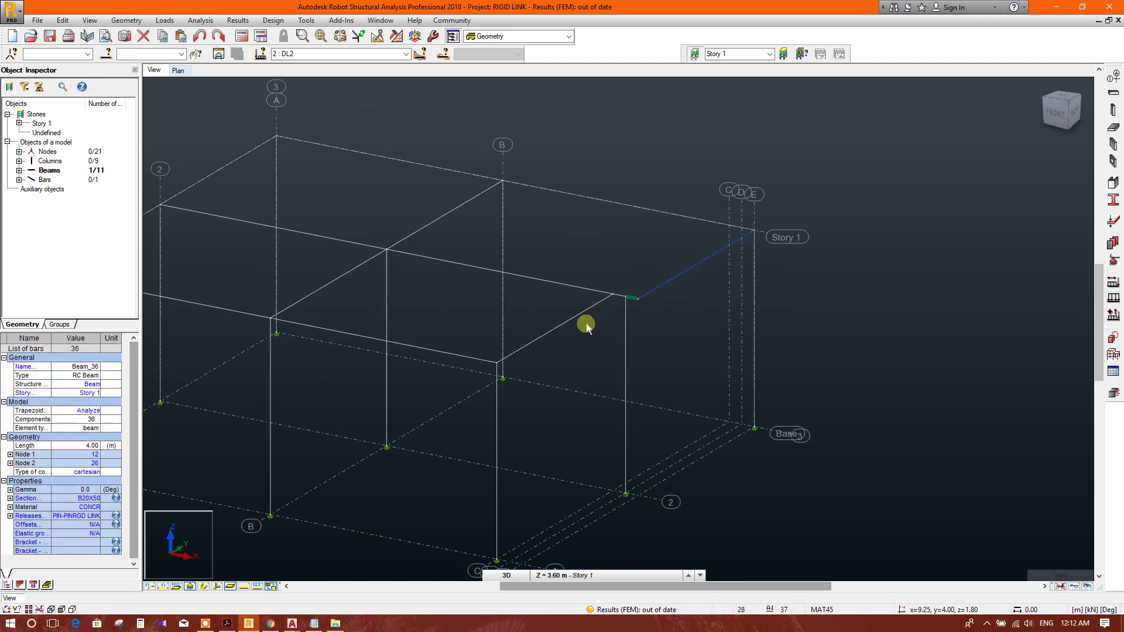
{"action": "left_click", "coordinate": [557, 314]}
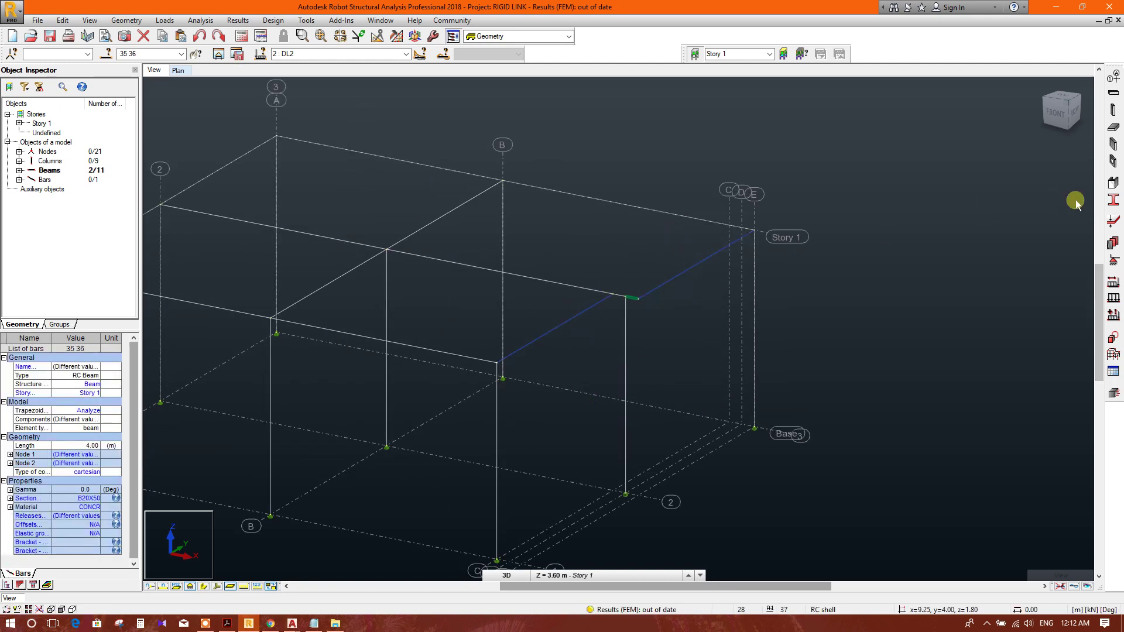
{"action": "left_click", "coordinate": [1113, 296]}
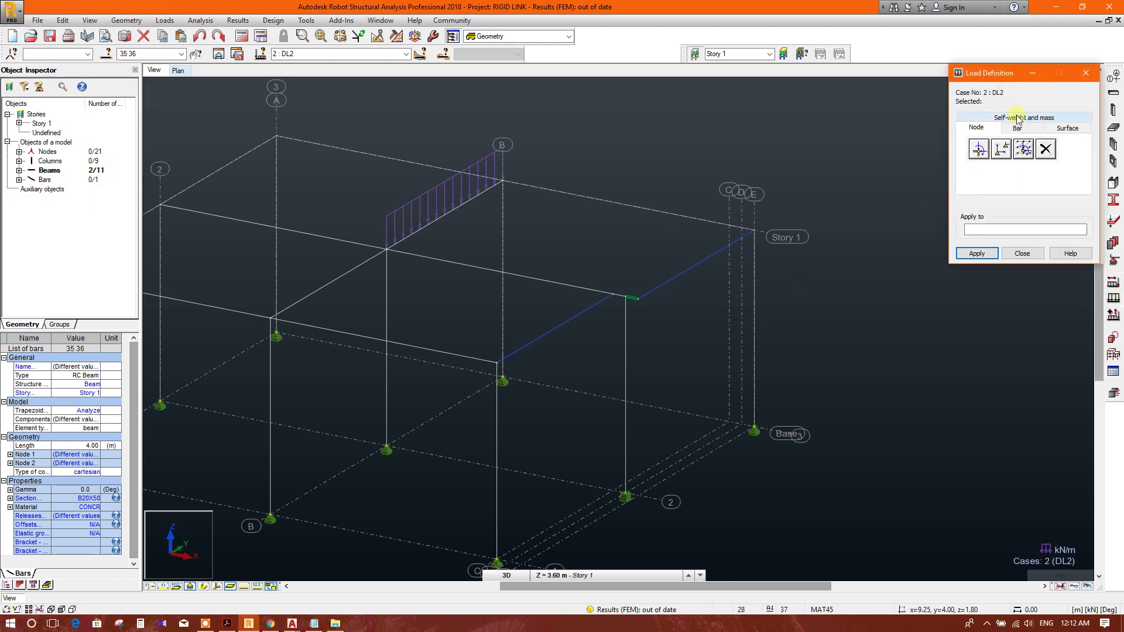
{"action": "left_click", "coordinate": [1017, 129]}
{"action": "left_click", "coordinate": [978, 150]}
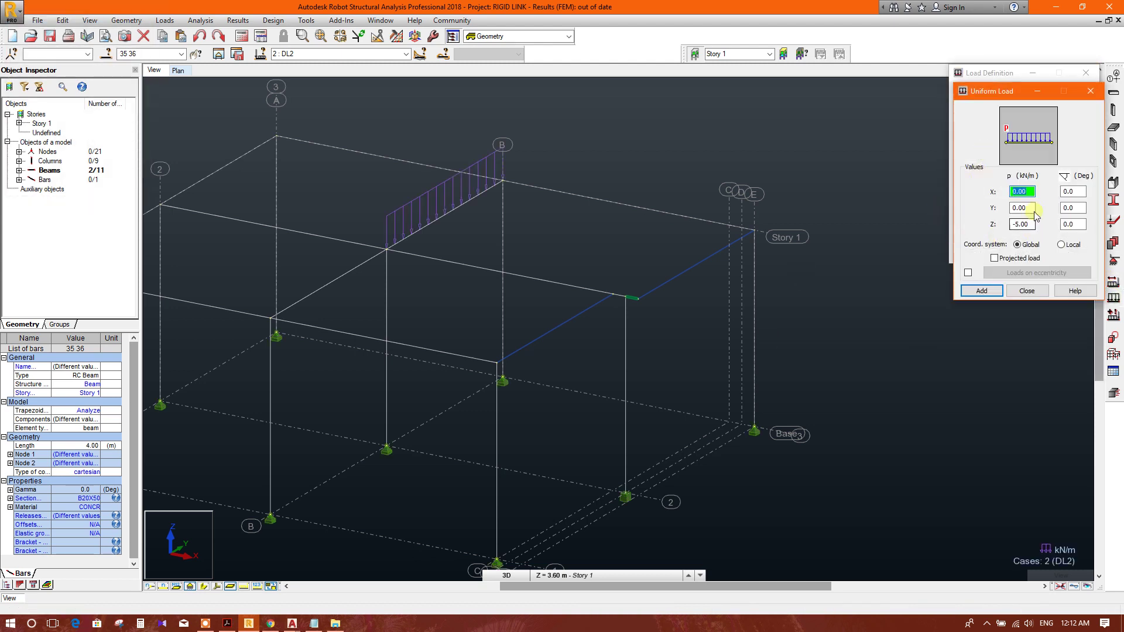
{"action": "double_click", "coordinate": [1021, 224]}
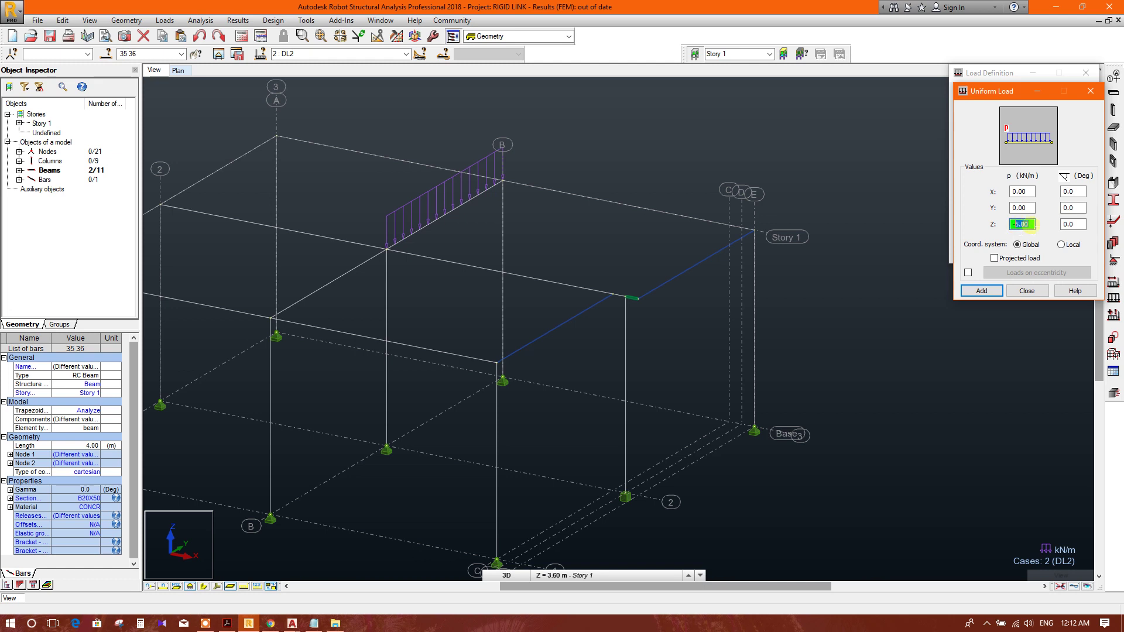
{"action": "left_click", "coordinate": [982, 291]}
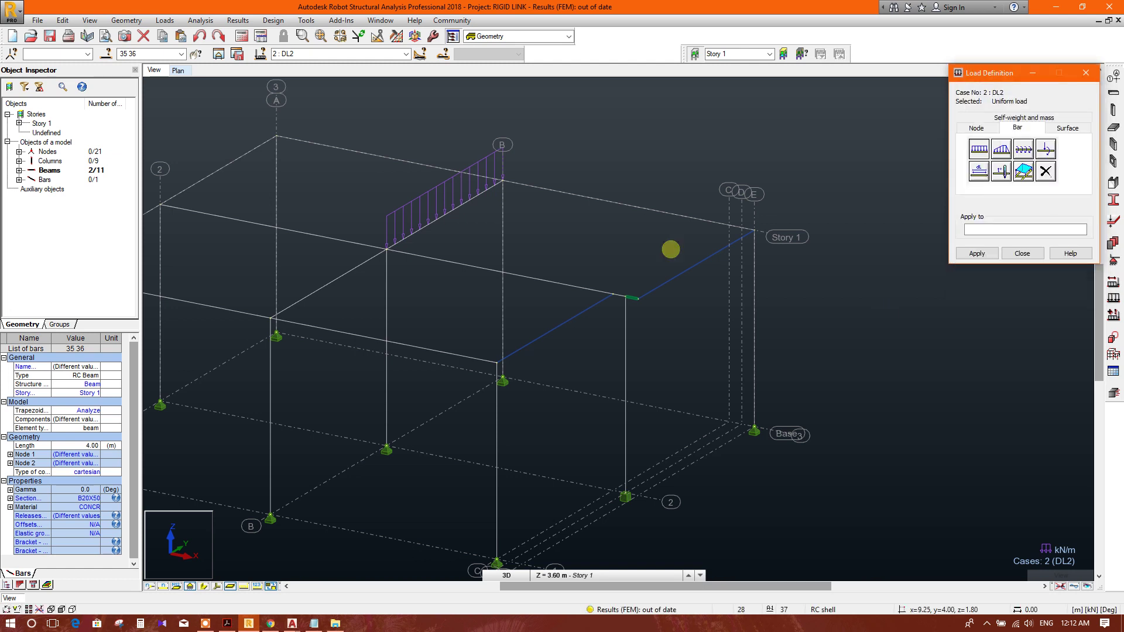
{"action": "left_click", "coordinate": [978, 254]}
{"action": "left_click", "coordinate": [1024, 253]}
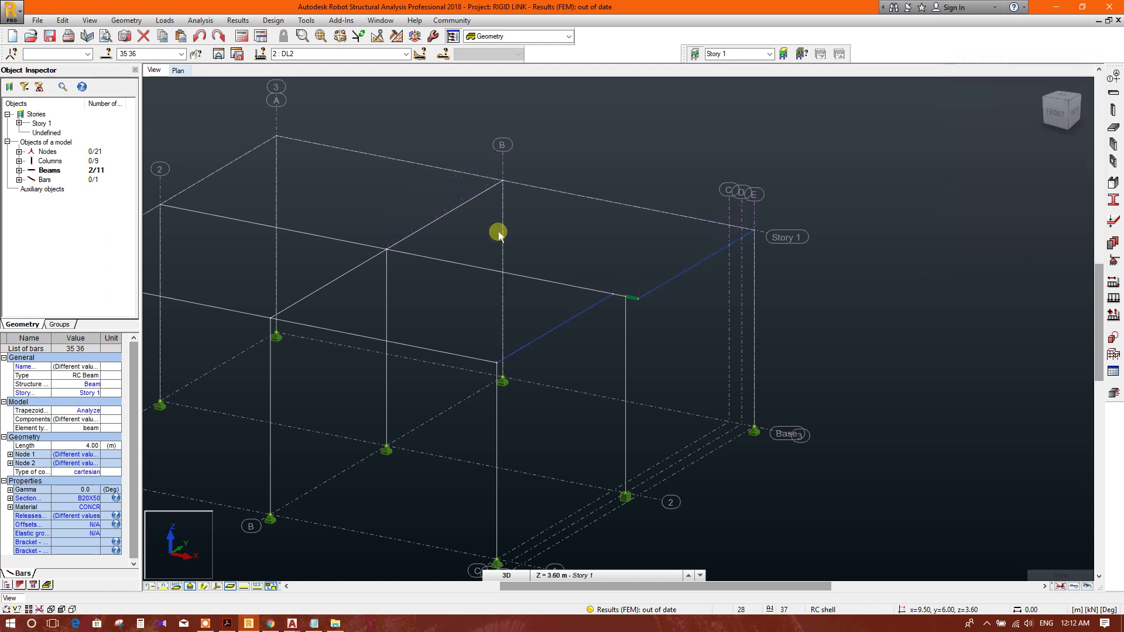
- Delete the DL2 uniform load from beam 22
{"action": "left_click", "coordinate": [462, 209]}
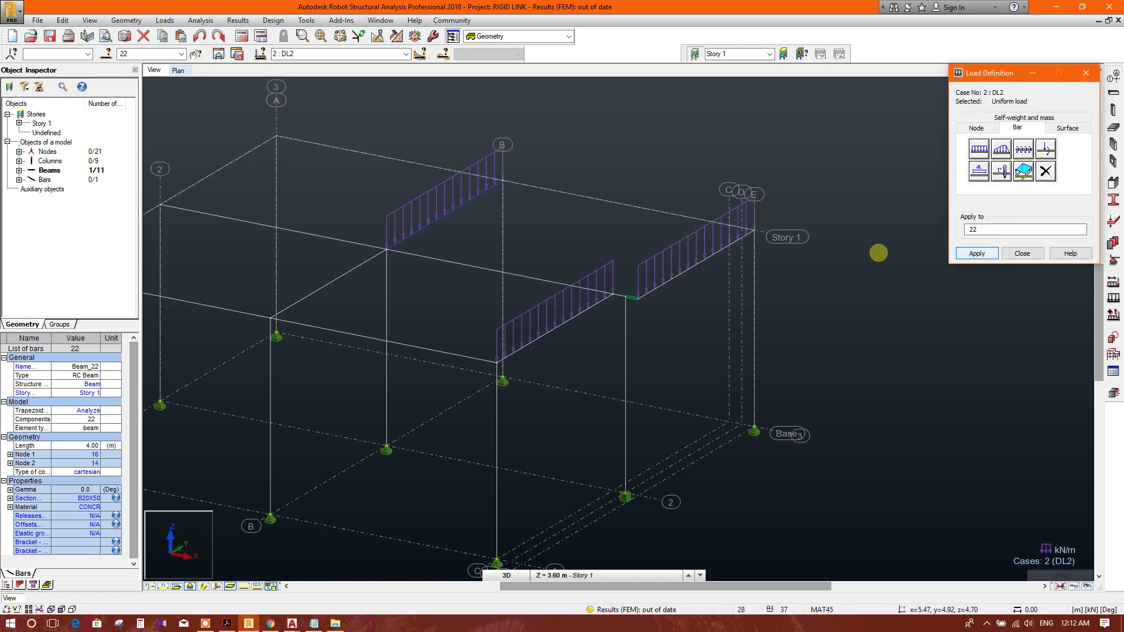
{"action": "left_click", "coordinate": [1046, 173]}
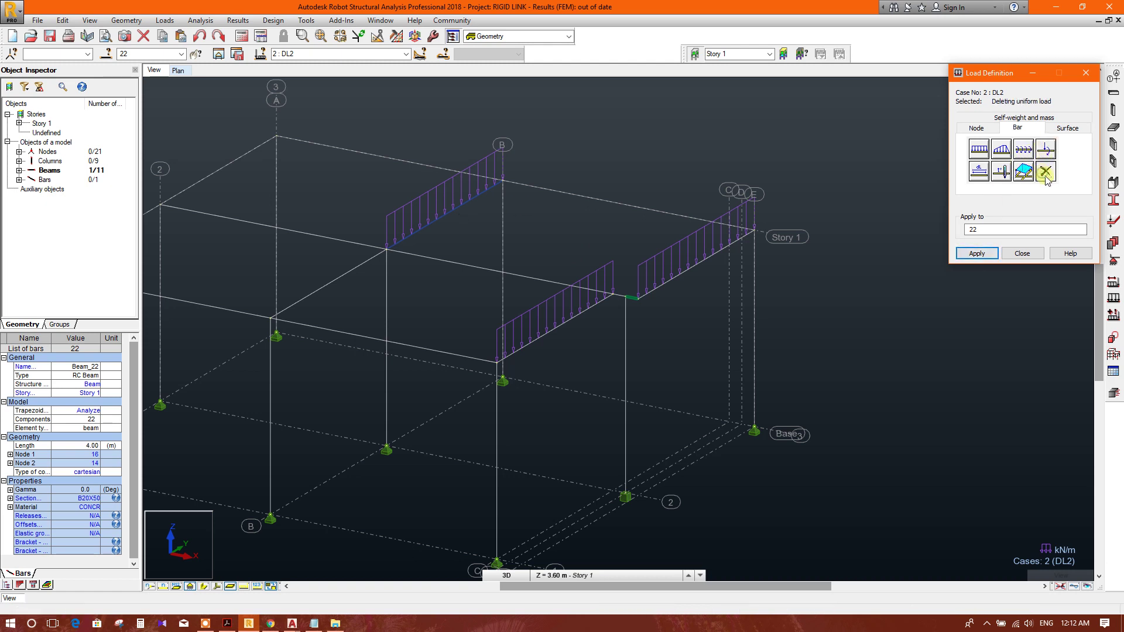
{"action": "left_click", "coordinate": [974, 254]}
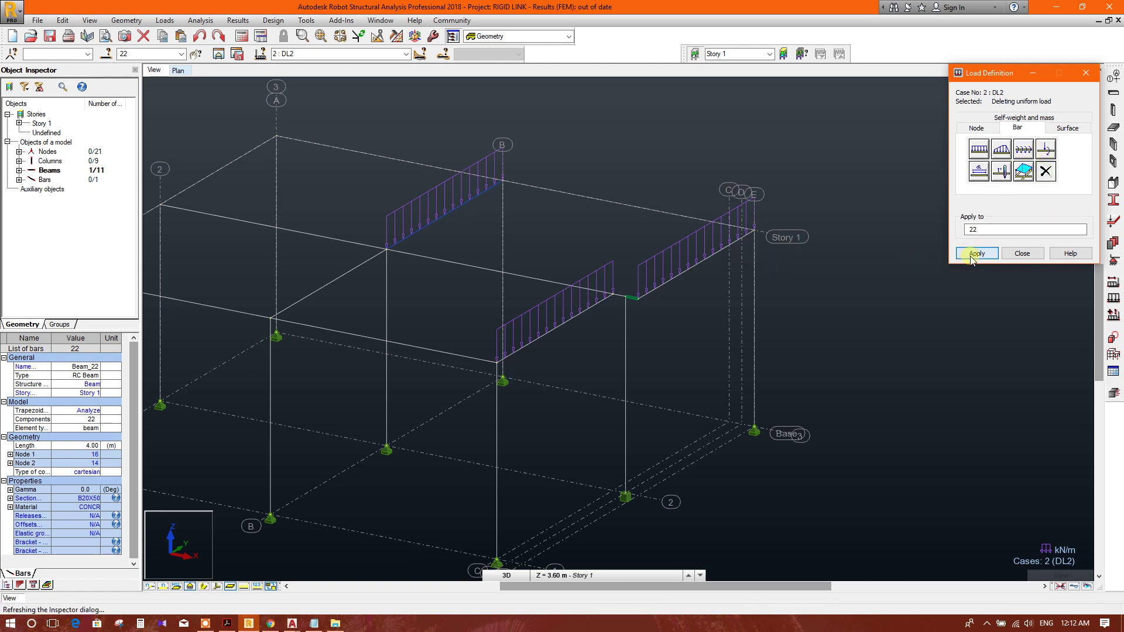
{"action": "left_click", "coordinate": [1021, 253]}
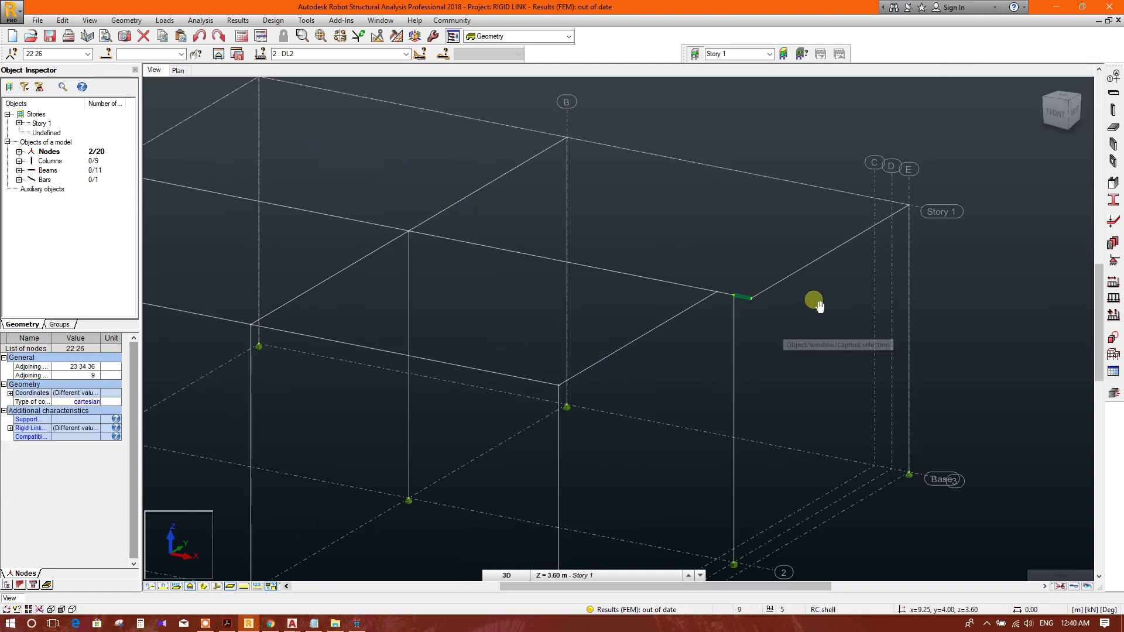
- Run the calculations for the modified rigid-link frame until FEM results are available
{"action": "middle_click_drag", "start_coordinate": [813, 304], "coordinate": [803, 285]}
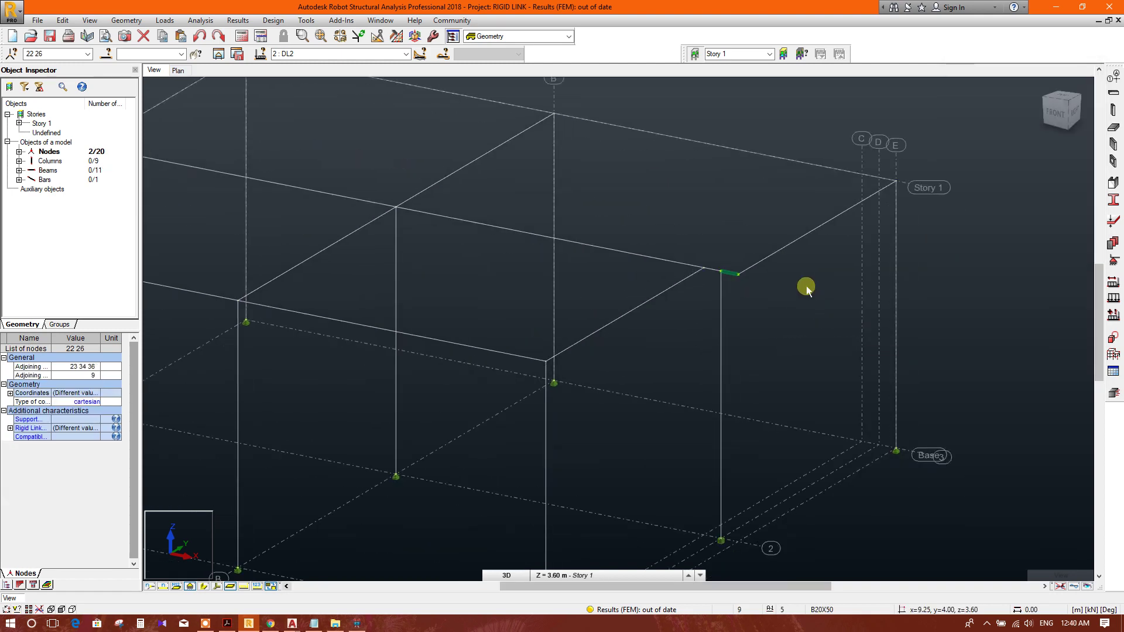
{"action": "left_click", "coordinate": [238, 55]}
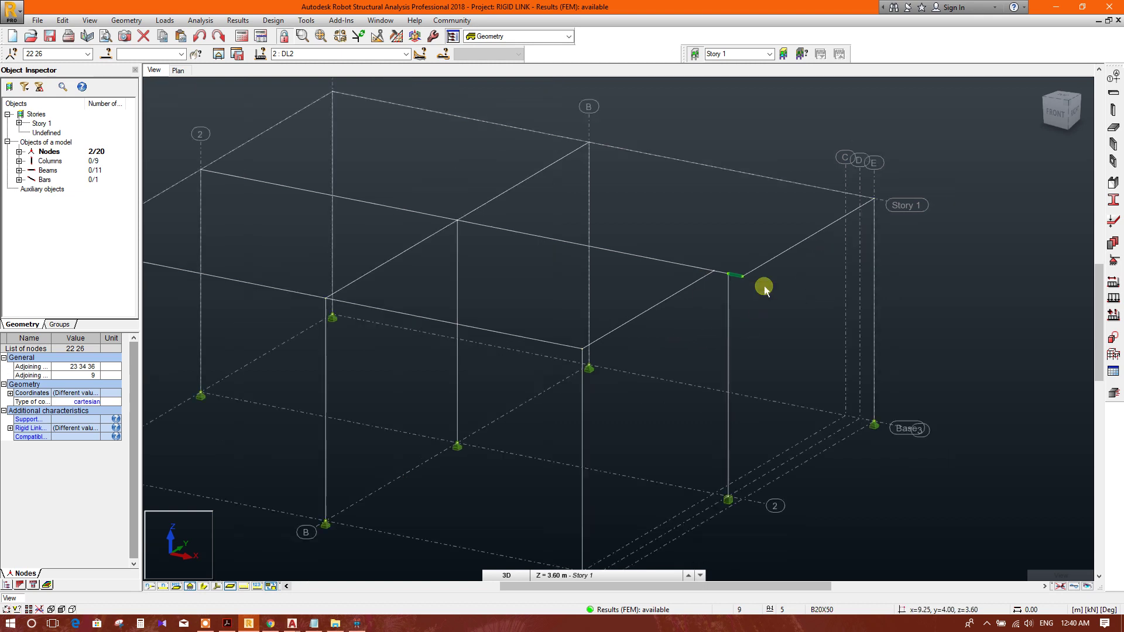
{"action": "left_click", "coordinate": [501, 42]}
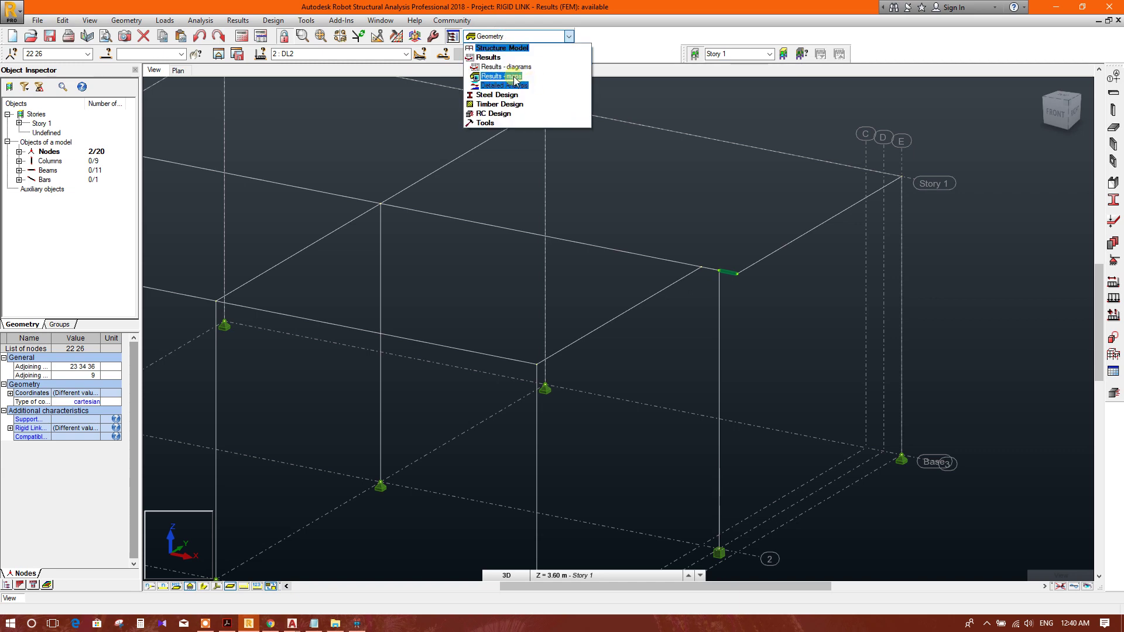
- Show the DL2 Fz shear and My moment diagrams (6.41 to -6.58 kNm), then clear them
{"action": "left_click", "coordinate": [509, 67]}
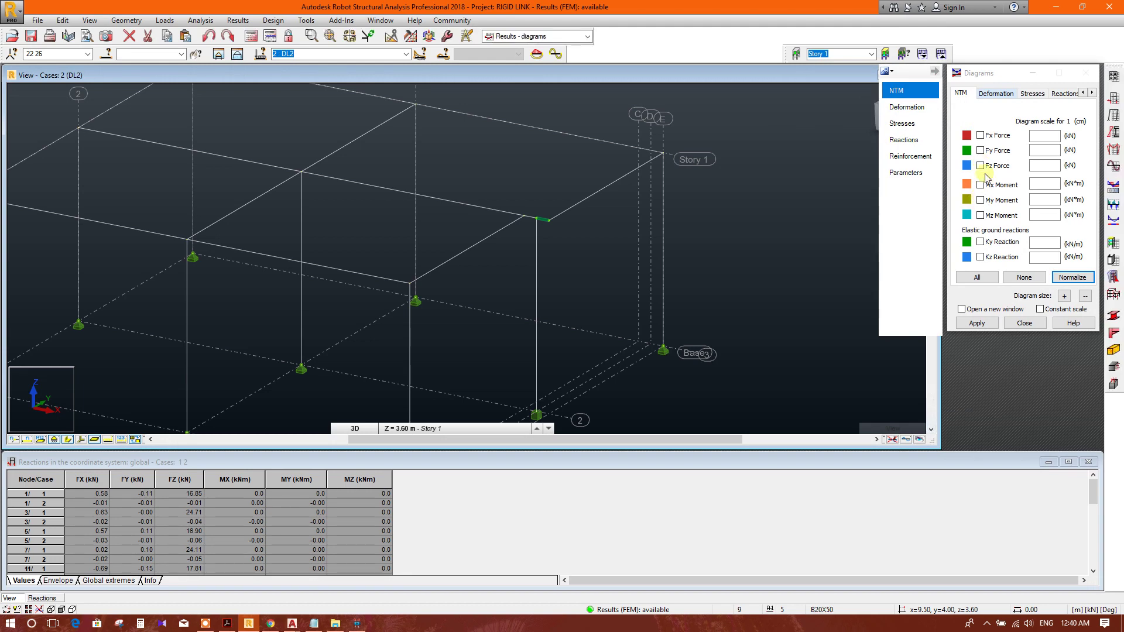
{"action": "left_click", "coordinate": [988, 168]}
{"action": "left_click", "coordinate": [990, 323]}
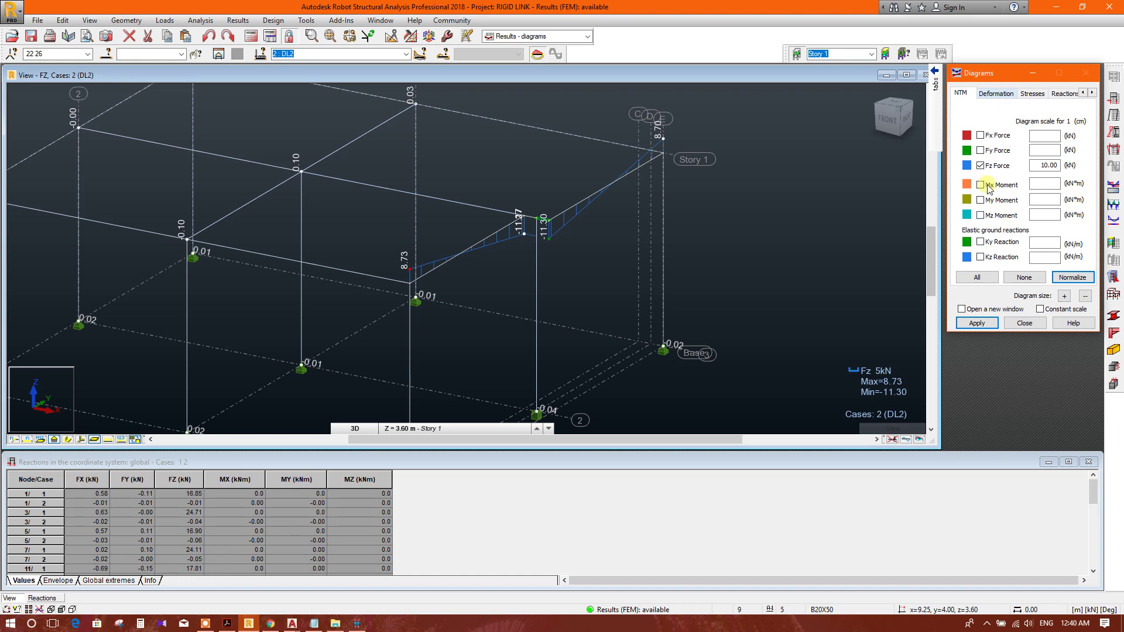
{"action": "left_click", "coordinate": [998, 323]}
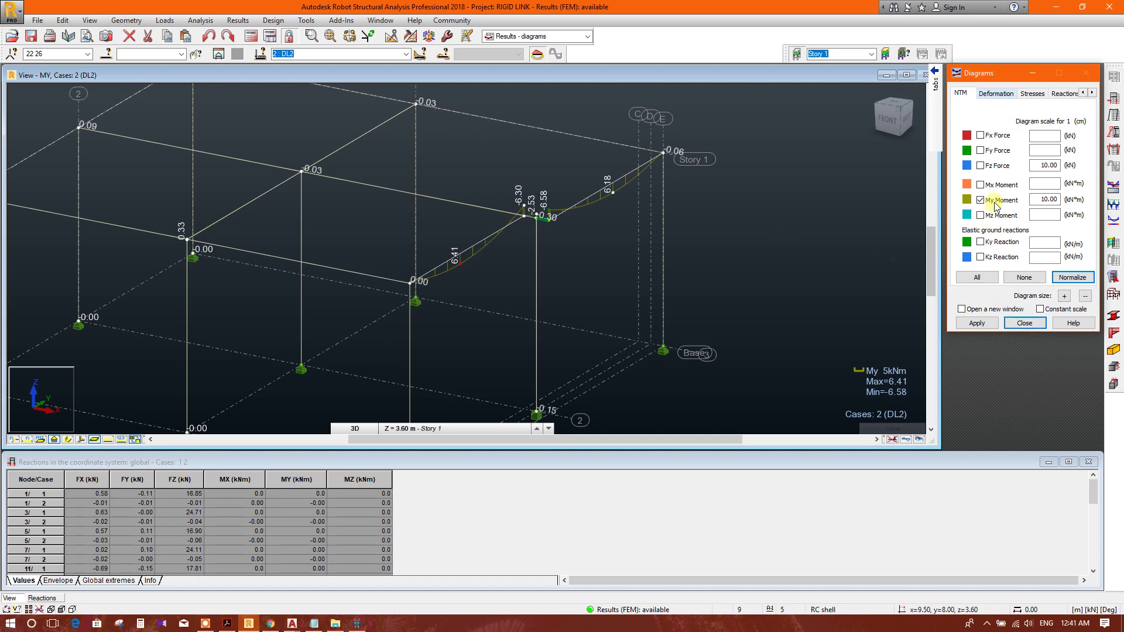
{"action": "left_click", "coordinate": [977, 323]}
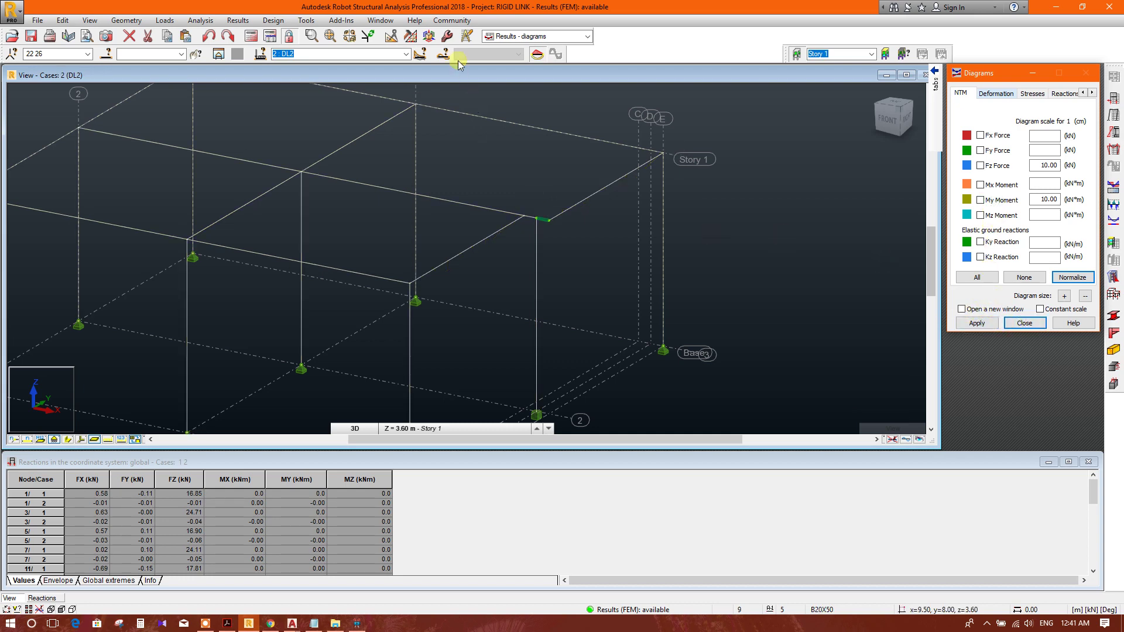
{"action": "left_click", "coordinate": [508, 38]}
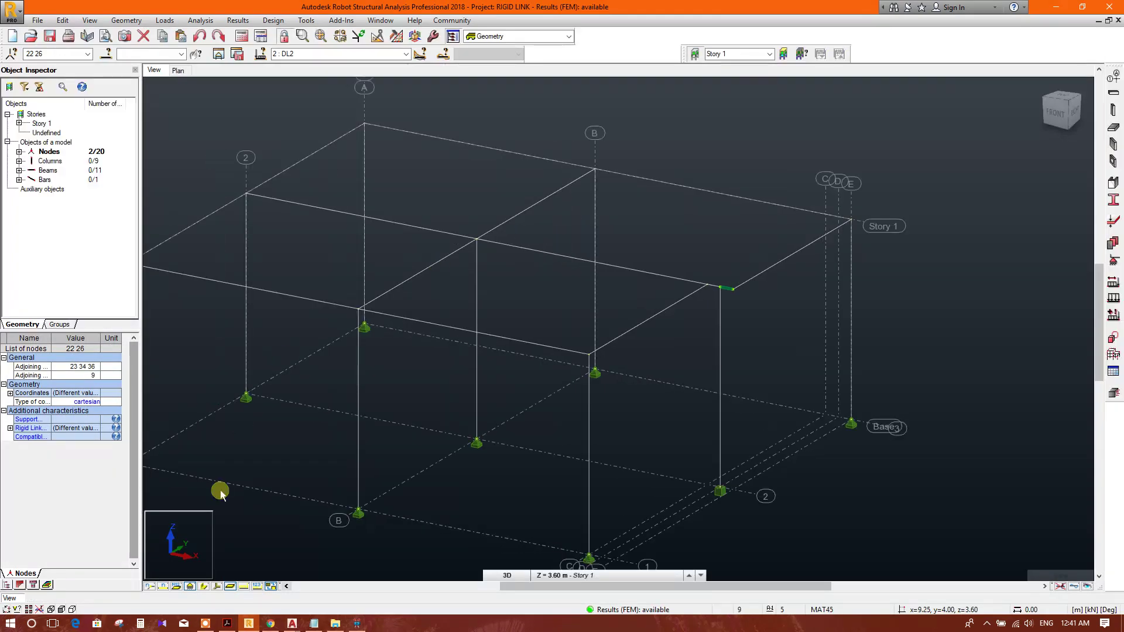
- Display the frame members as solid extruded sections and pan across the model
{"action": "left_click", "coordinate": [204, 587]}
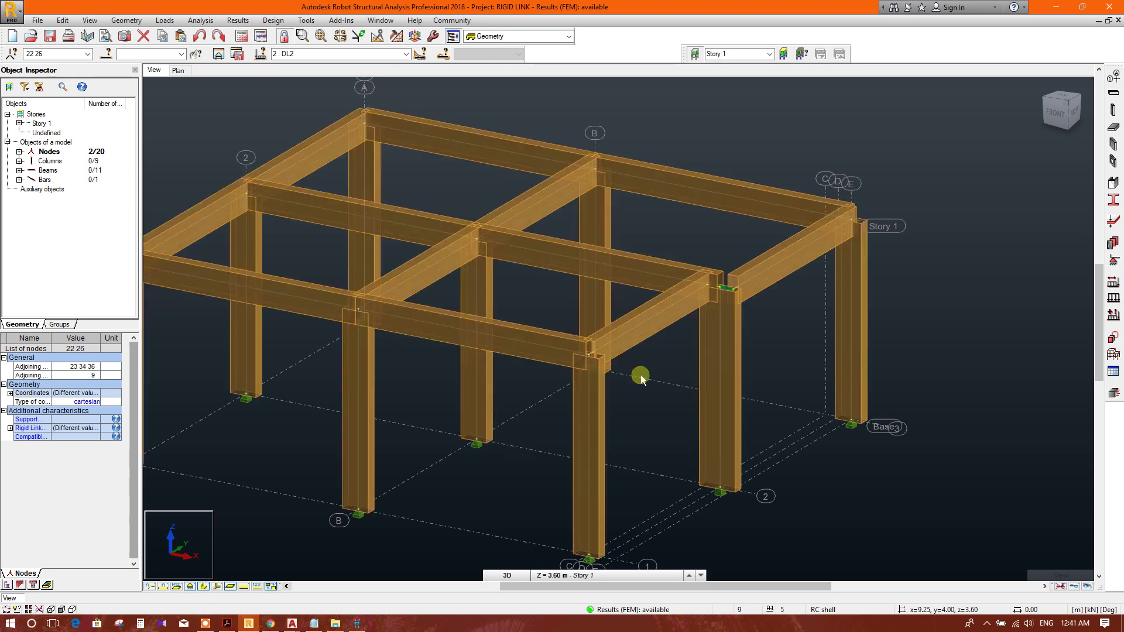
{"action": "scroll", "coordinate": [743, 322], "scroll_direction": "up", "scroll_amount": 3}
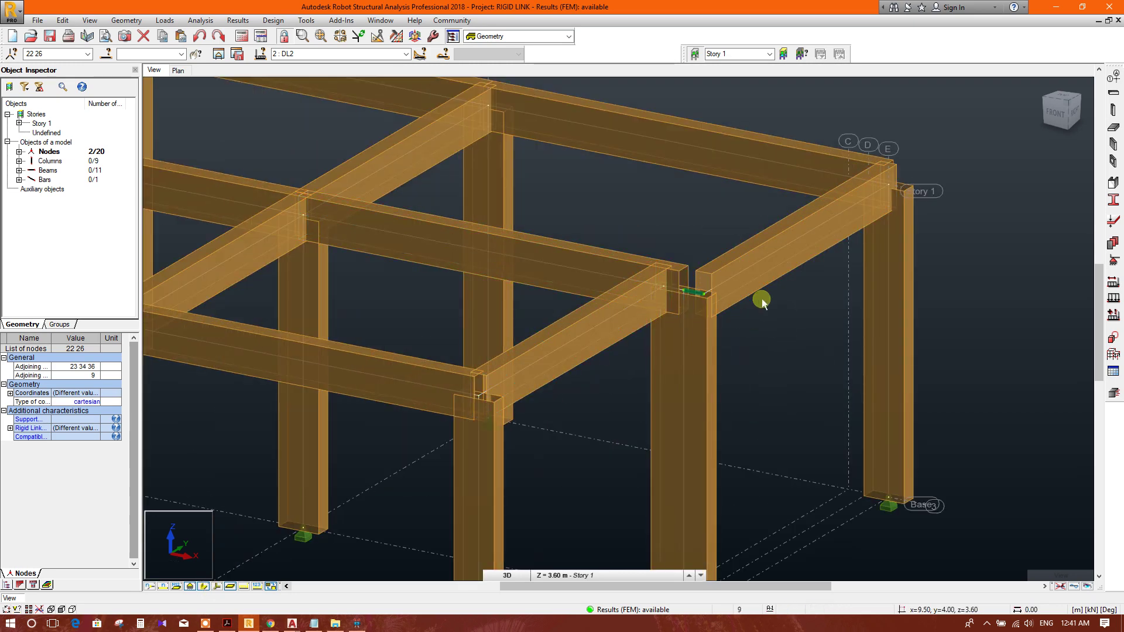
{"action": "scroll", "coordinate": [714, 309], "scroll_direction": "down", "scroll_amount": 1}
{"action": "scroll", "coordinate": [713, 309], "scroll_direction": "down", "scroll_amount": 2}
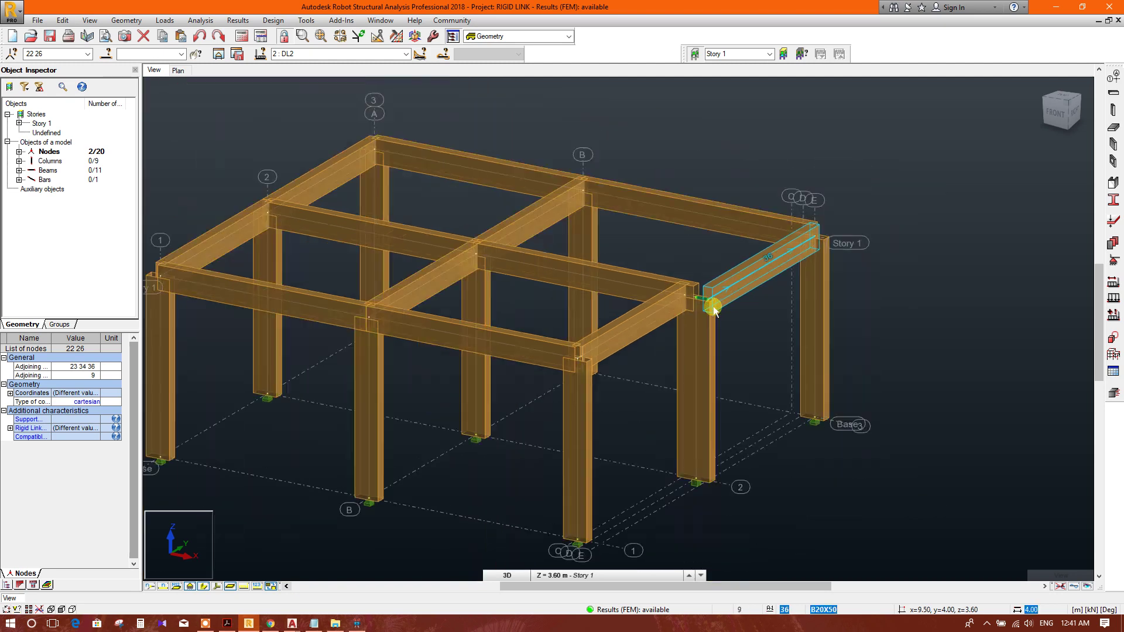
{"action": "scroll", "coordinate": [583, 380], "scroll_direction": "down", "scroll_amount": 1}
{"action": "scroll", "coordinate": [582, 380], "scroll_direction": "down", "scroll_amount": 1}
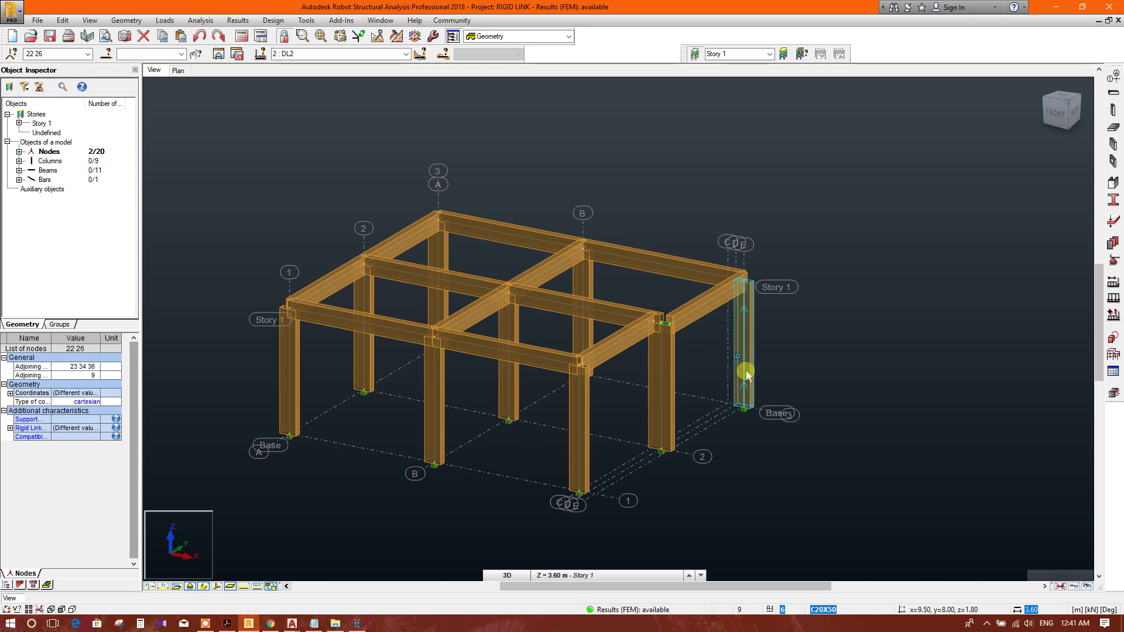
{"action": "scroll", "coordinate": [716, 343], "scroll_direction": "up", "scroll_amount": 1}
{"action": "scroll", "coordinate": [703, 341], "scroll_direction": "up", "scroll_amount": 1}
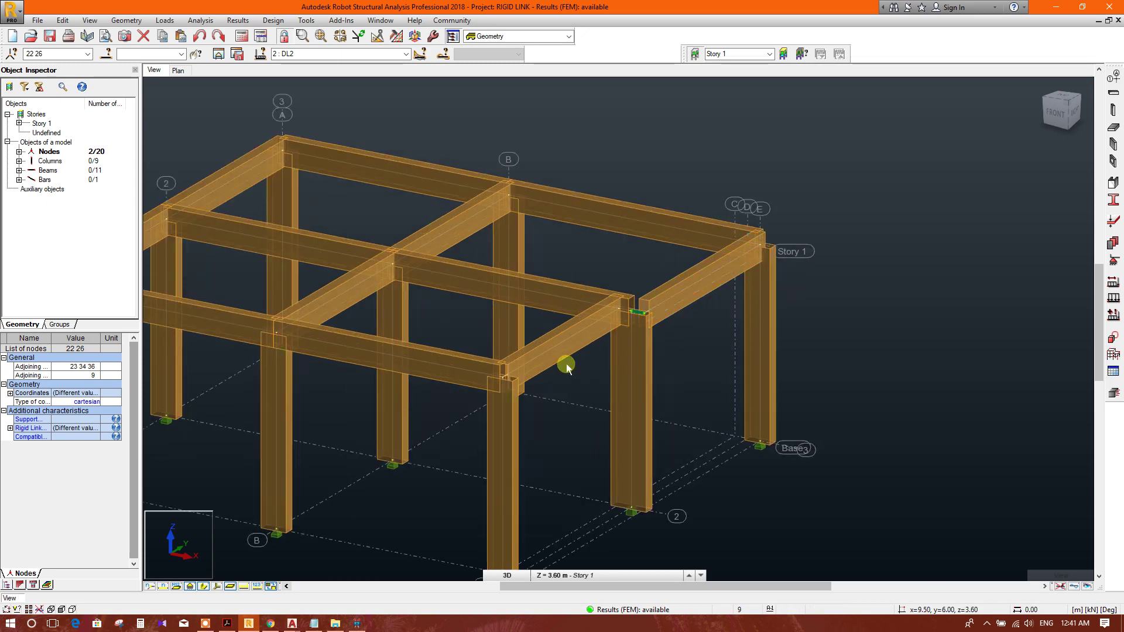
{"action": "mouse_move", "coordinate": [645, 351]}
{"action": "middle_mouse_down"}
{"action": "mouse_move", "coordinate": [715, 282]}
{"action": "mouse_move", "coordinate": [761, 322]}
{"action": "middle_mouse_up"}
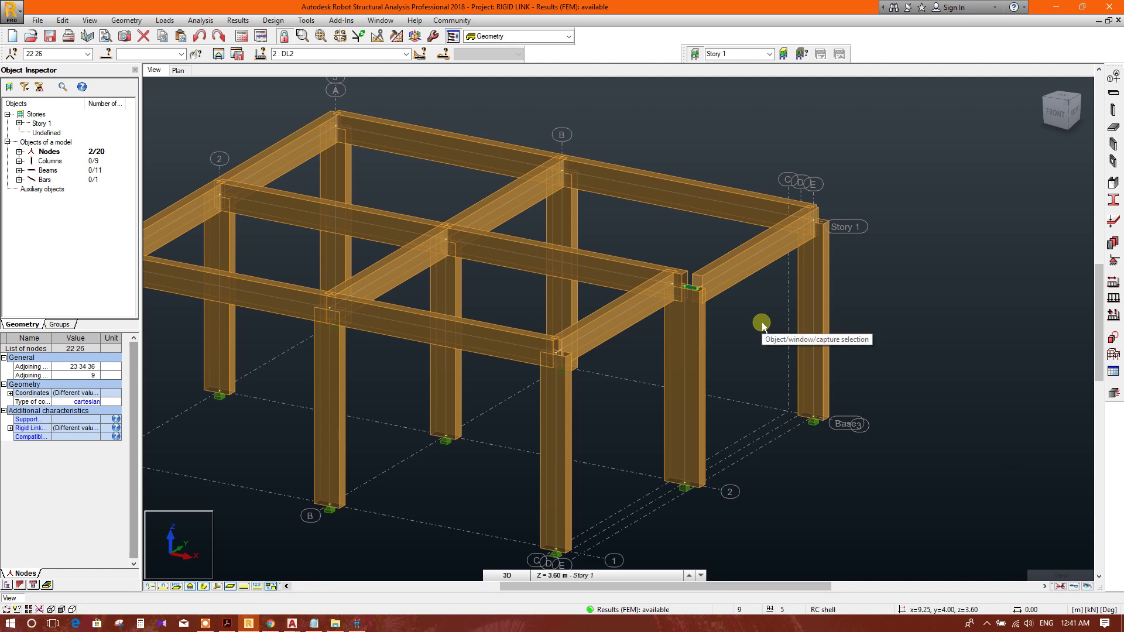
{"action": "scroll", "coordinate": [762, 325], "scroll_direction": "up", "scroll_amount": 1}
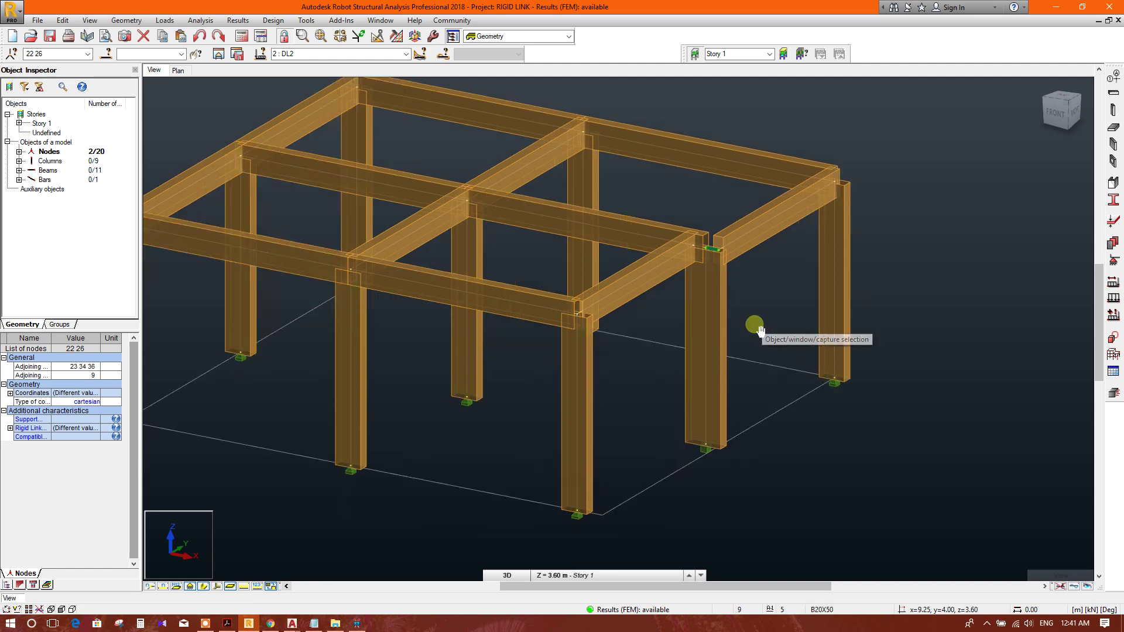
{"action": "scroll", "coordinate": [706, 412], "scroll_direction": "down", "scroll_amount": 1}
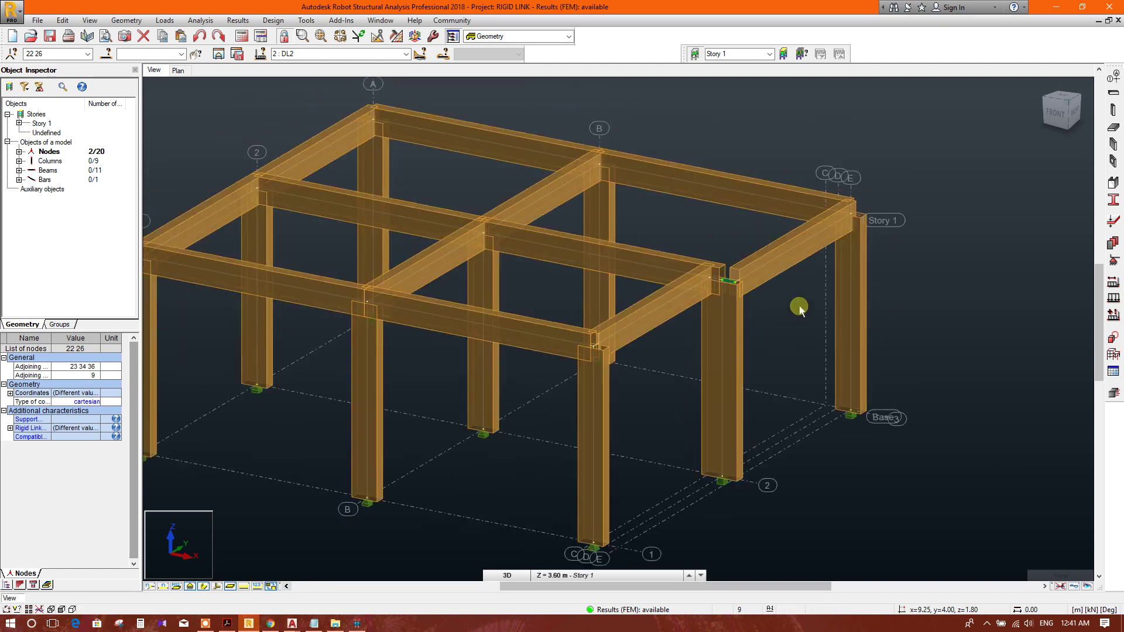